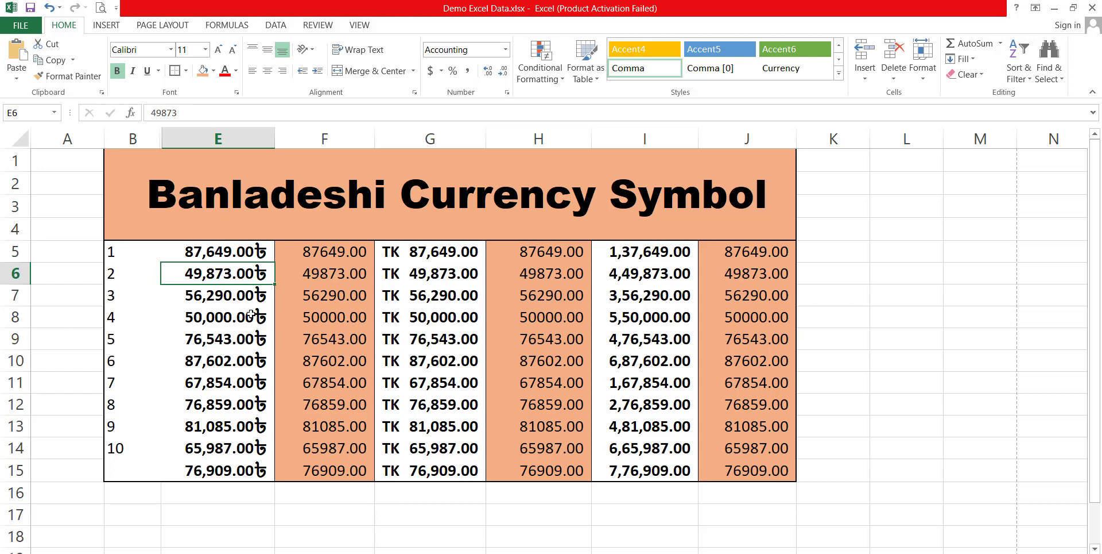
pyautogui.moveTo(235, 252); pyautogui.dragTo(223, 471)
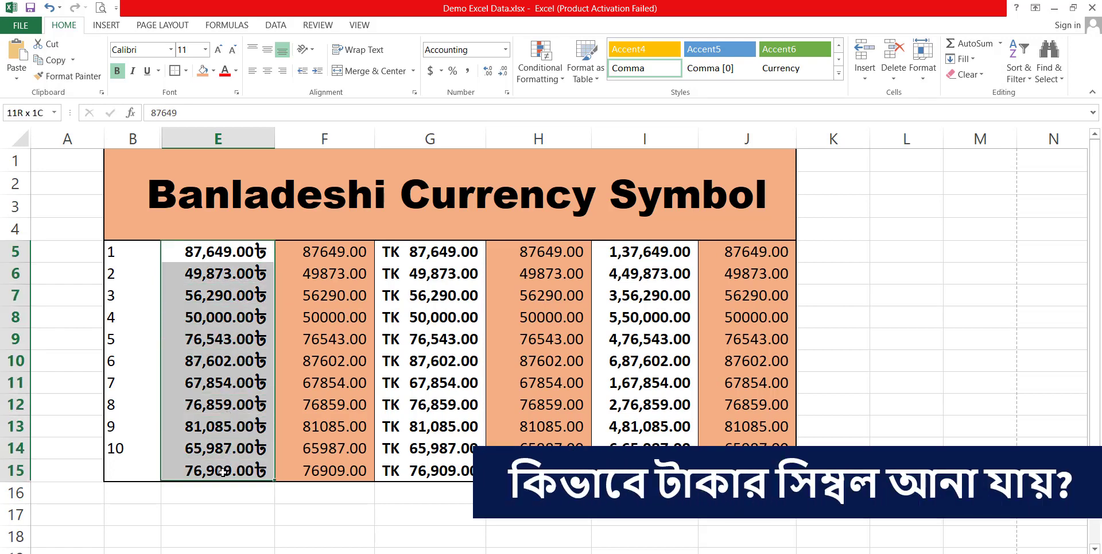
pyautogui.click(223, 426)
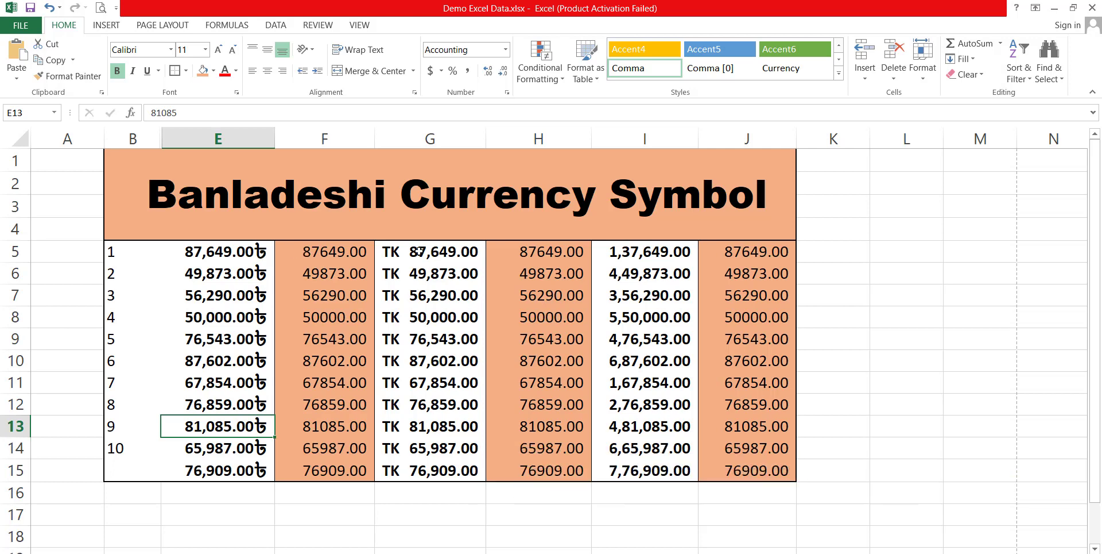
pyautogui.click(436, 250)
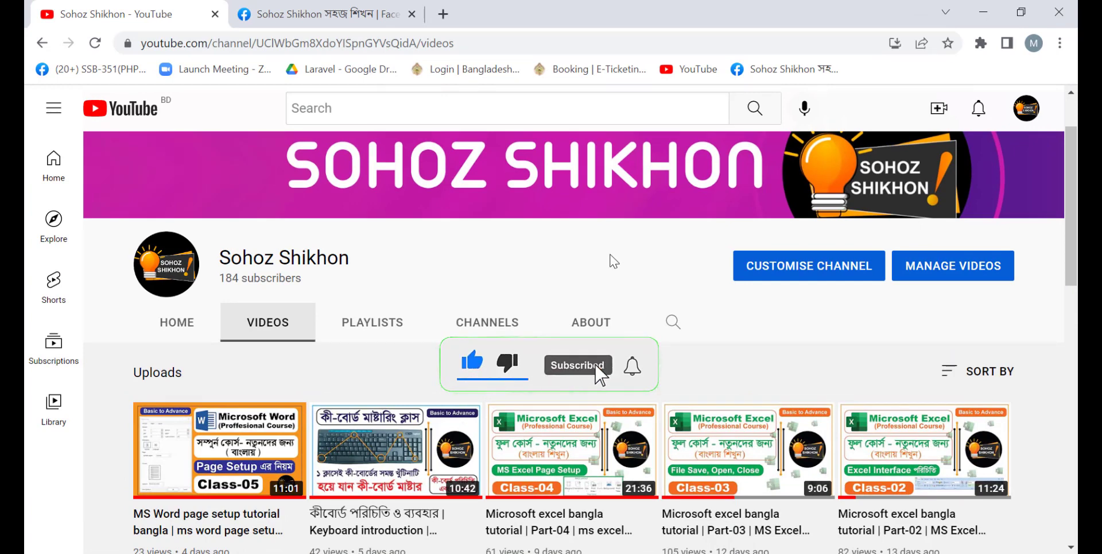
pyautogui.click(368, 10)
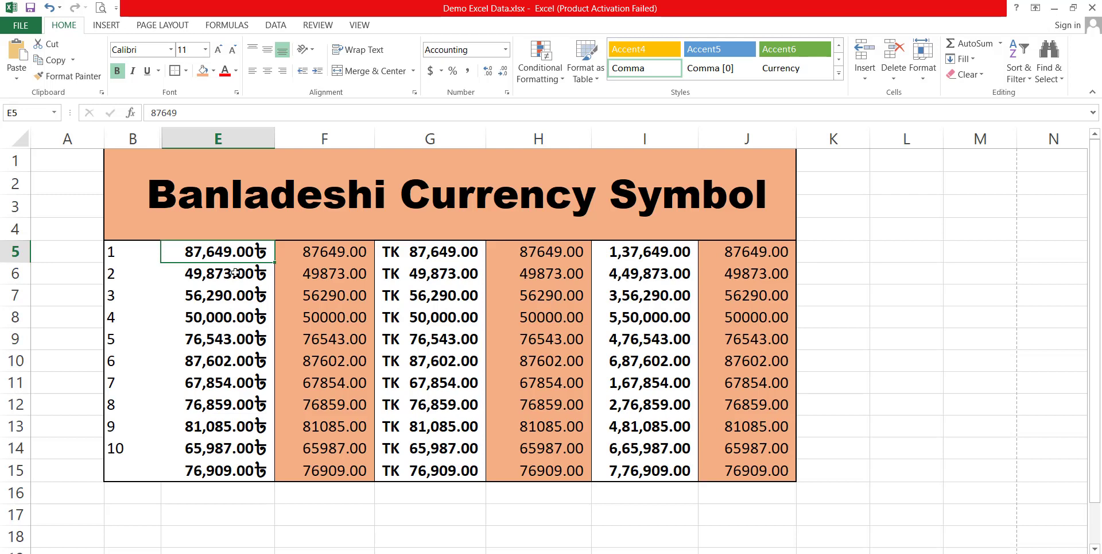
pyautogui.moveTo(236, 253); pyautogui.dragTo(236, 470)
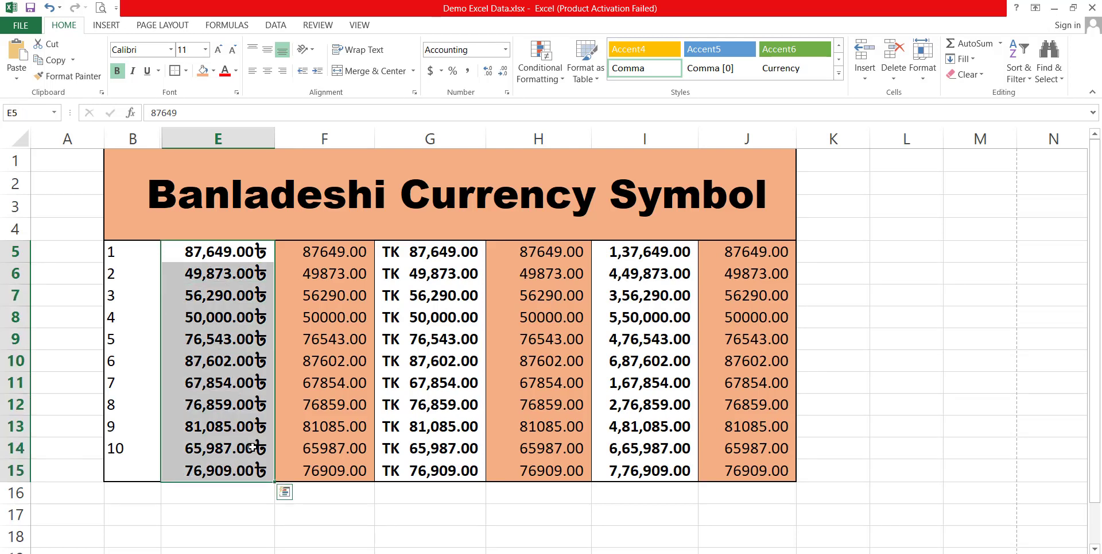
pyautogui.click(324, 251)
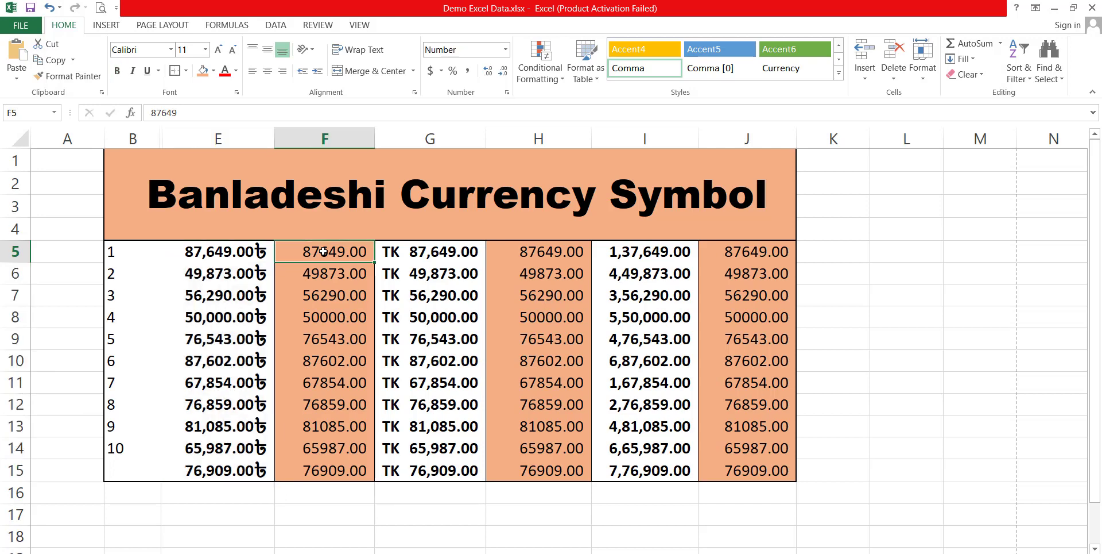
pyautogui.moveTo(325, 251); pyautogui.dragTo(323, 469)
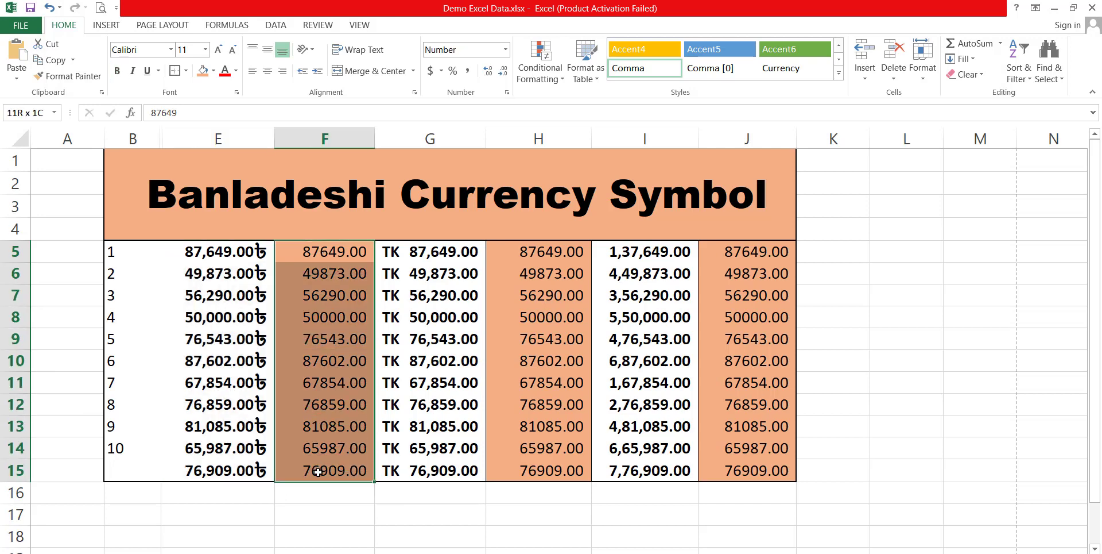
# Step: Select the amounts in F5:F15 and open the additional accounting format settings for them
pyautogui.click(324, 248)
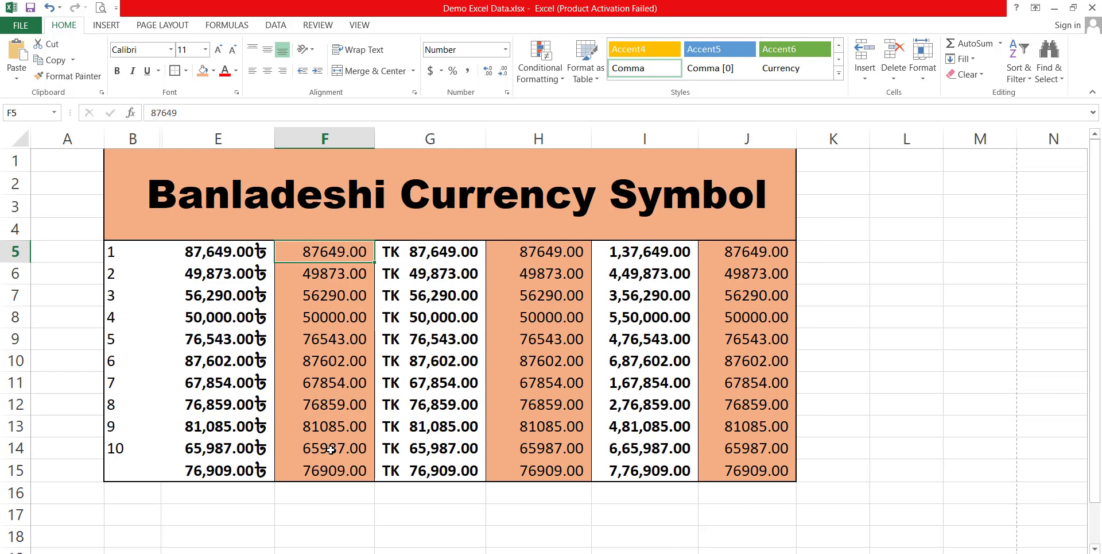
pyautogui.hotkey('ctrl', 'shift', 'Down')
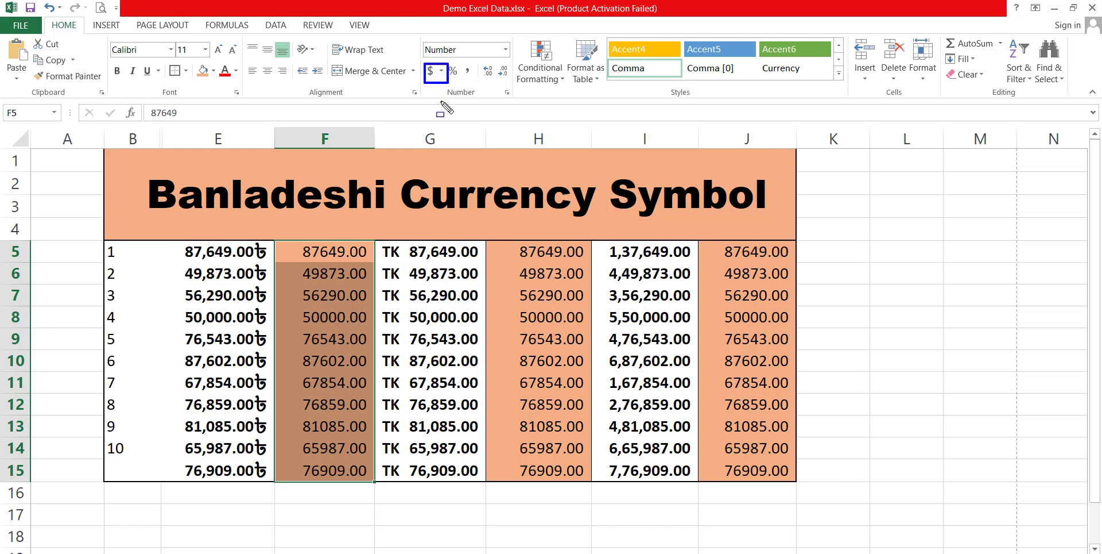
pyautogui.press('Escape')
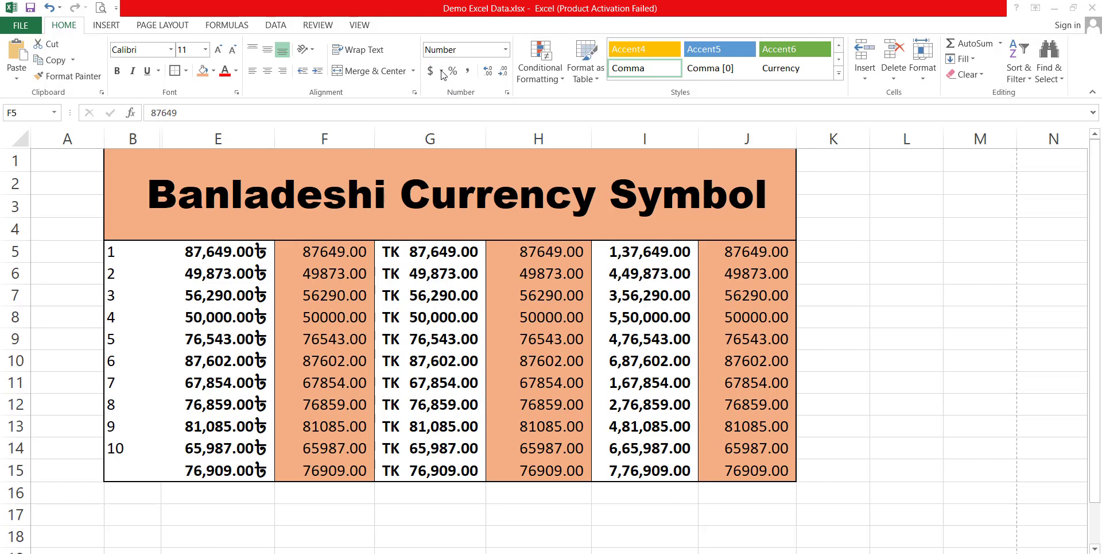
pyautogui.click(442, 71)
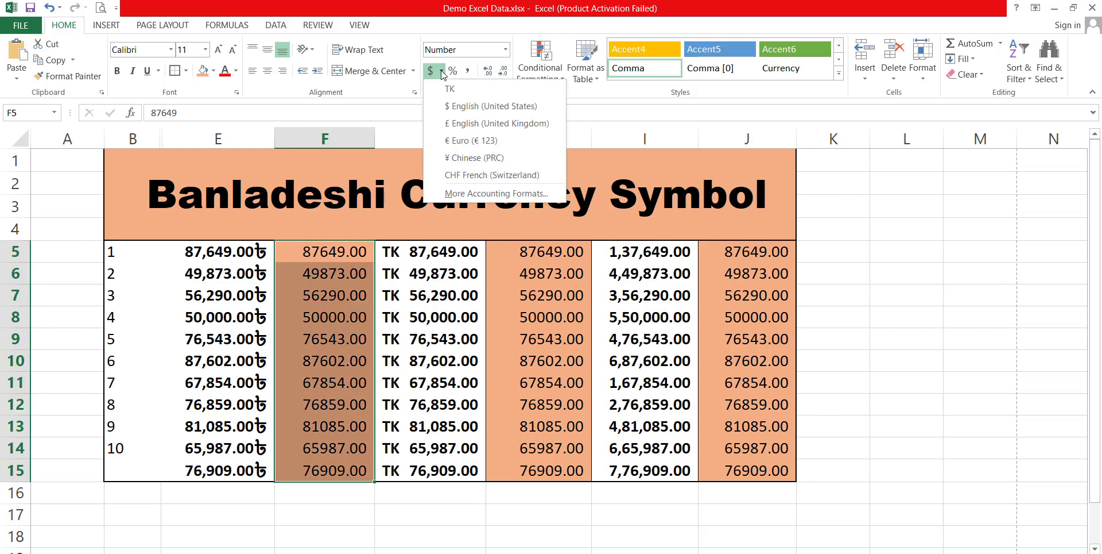
pyautogui.click(489, 194)
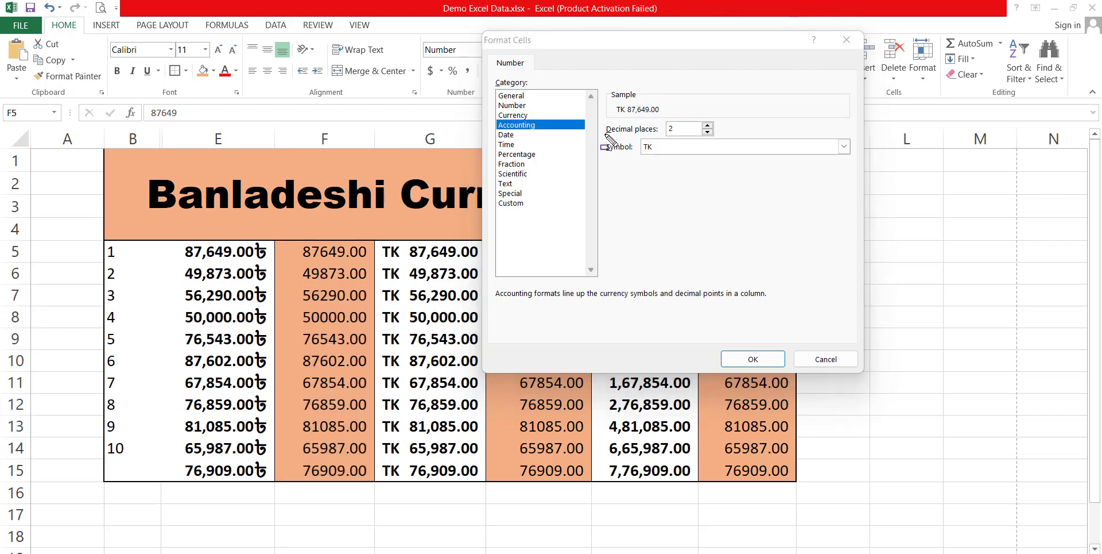
pyautogui.moveTo(602, 132)
pyautogui.mouseDown()
pyautogui.moveTo(703, 175)
pyautogui.moveTo(864, 175)
pyautogui.mouseUp()
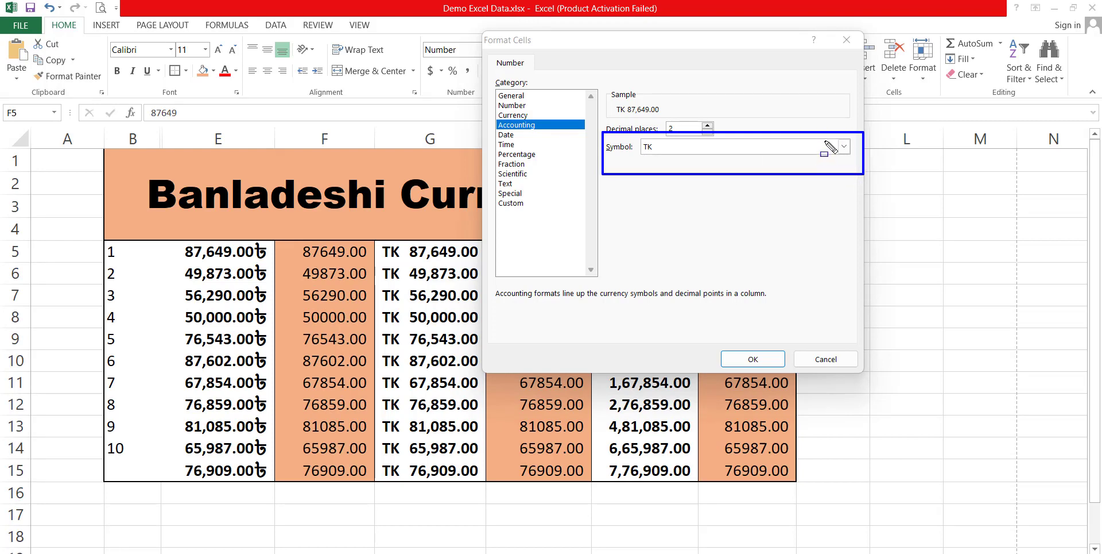
pyautogui.moveTo(827, 136); pyautogui.dragTo(859, 161)
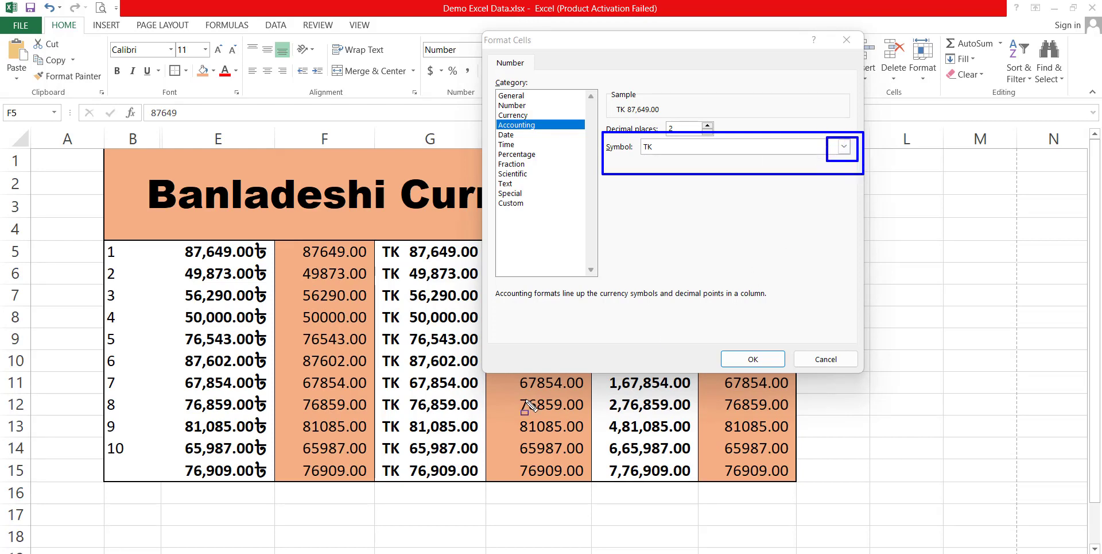
pyautogui.press('Escape')
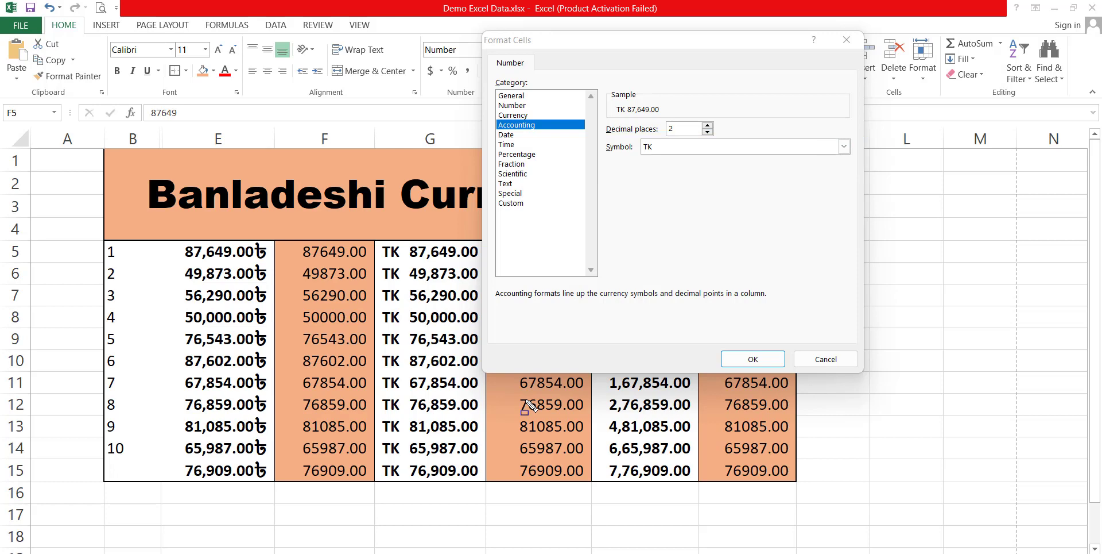
# Step: Set the accounting symbol to ৳ Bangla (Bangladesh) and apply the format to the amounts in F5:F15
pyautogui.click(844, 147)
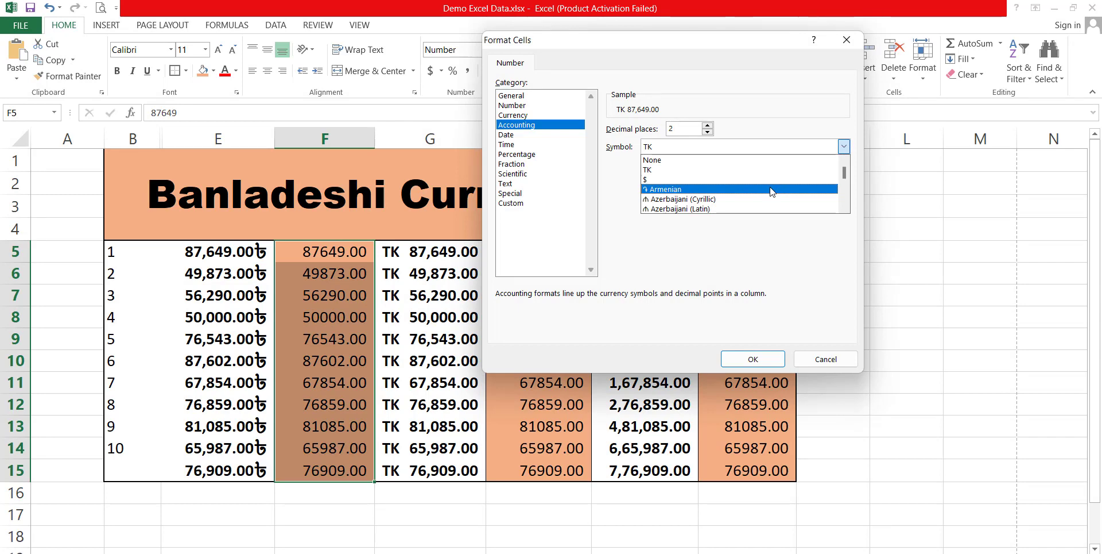
pyautogui.scroll(-5, 773, 191)
pyautogui.scroll(-8, 773, 191)
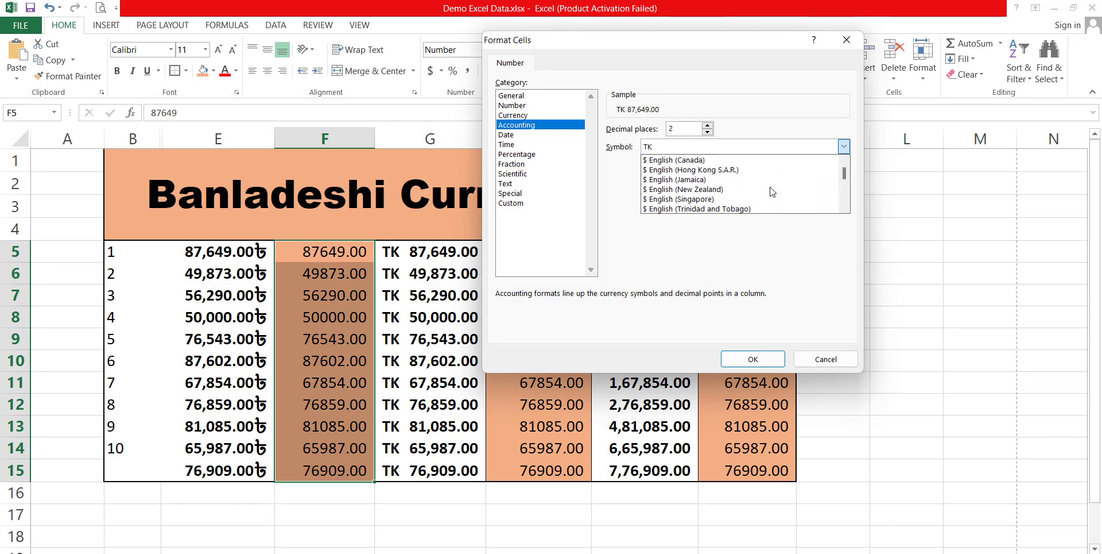
pyautogui.scroll(-8, 773, 192)
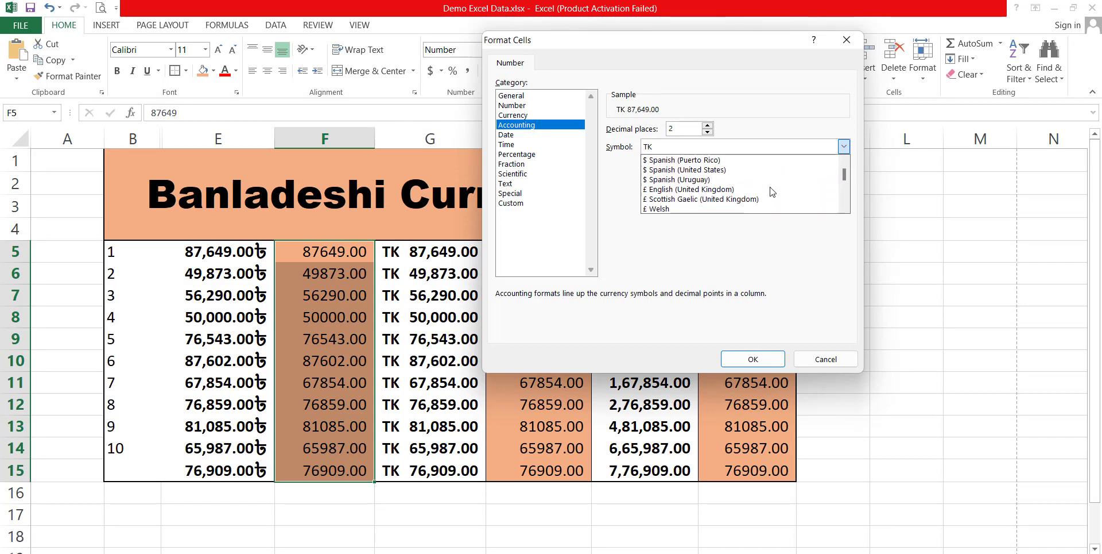
pyautogui.scroll(-8, 773, 191)
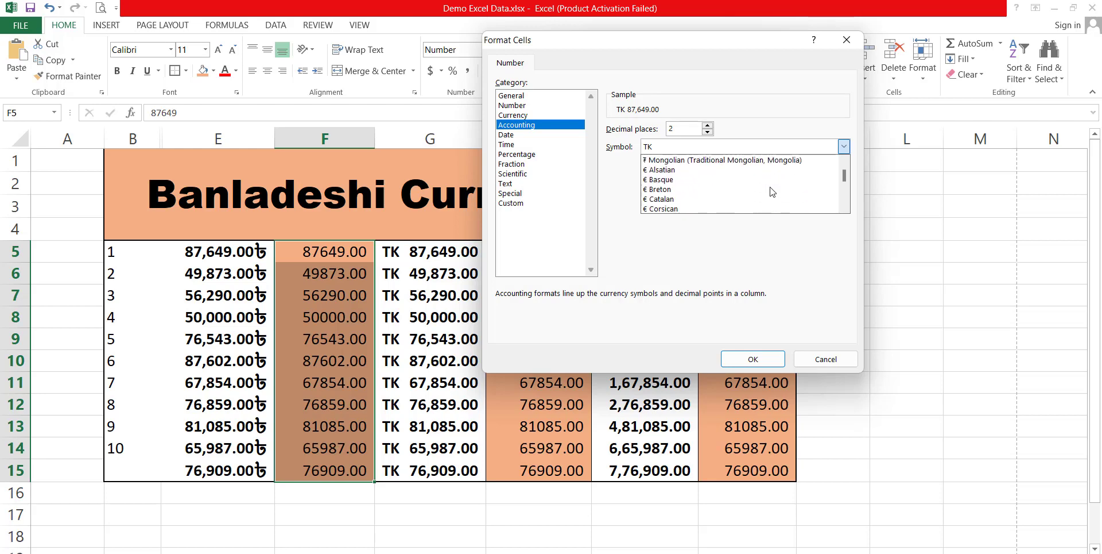
pyautogui.scroll(-8, 773, 191)
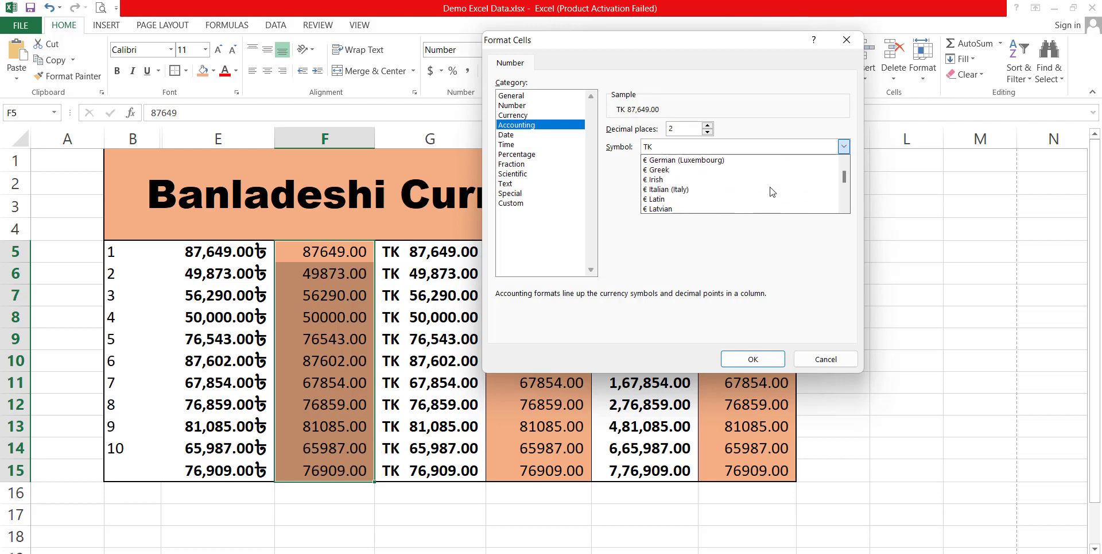
pyautogui.scroll(-8, 773, 192)
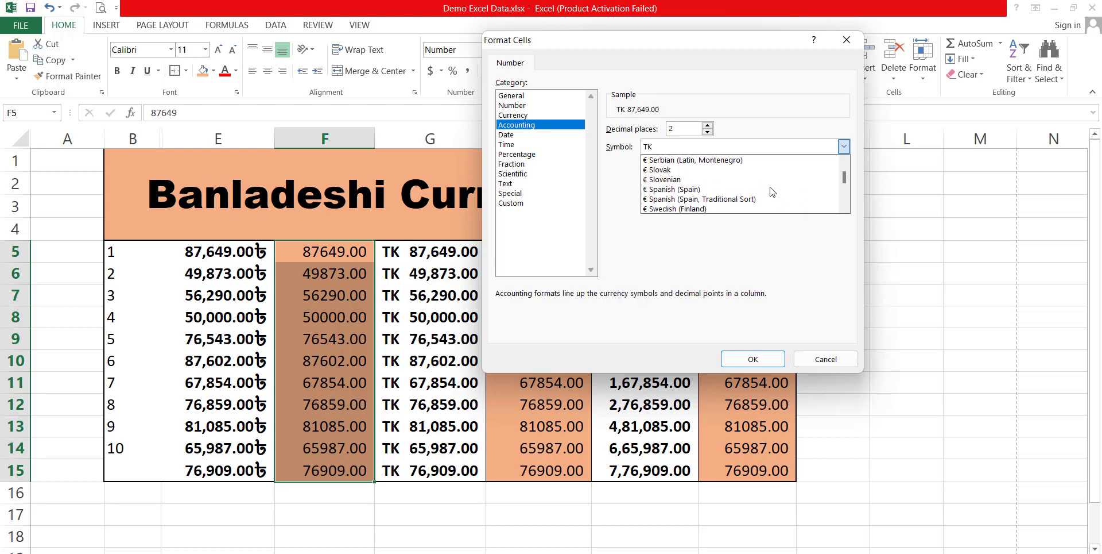
pyautogui.scroll(-1, 773, 192)
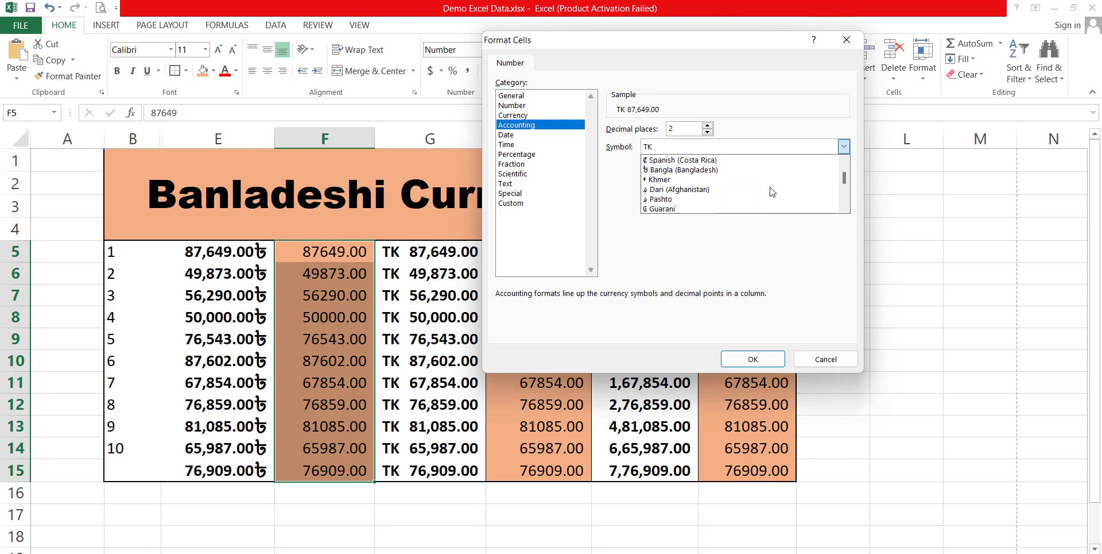
pyautogui.click(699, 171)
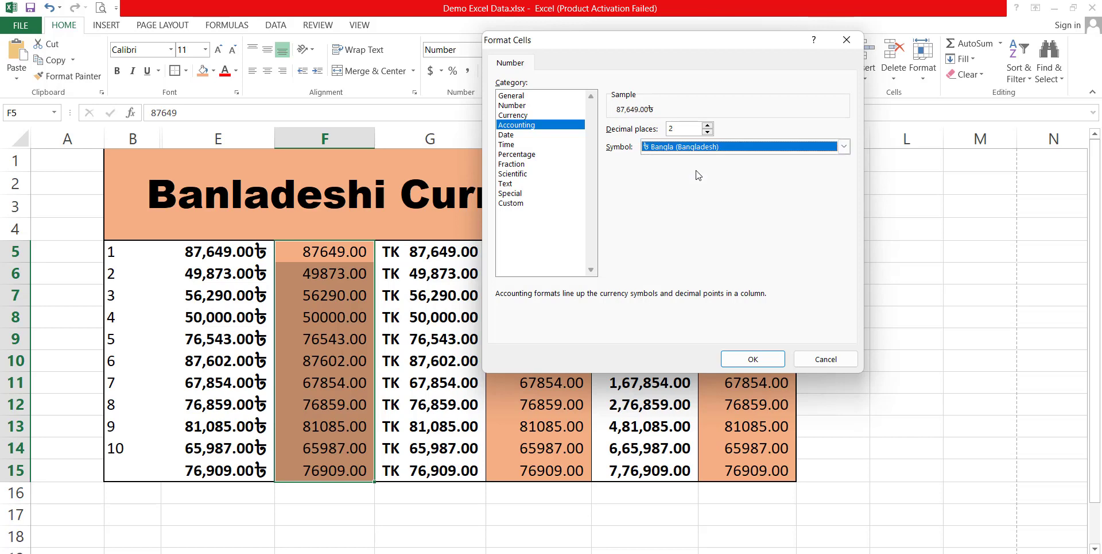
pyautogui.click(754, 359)
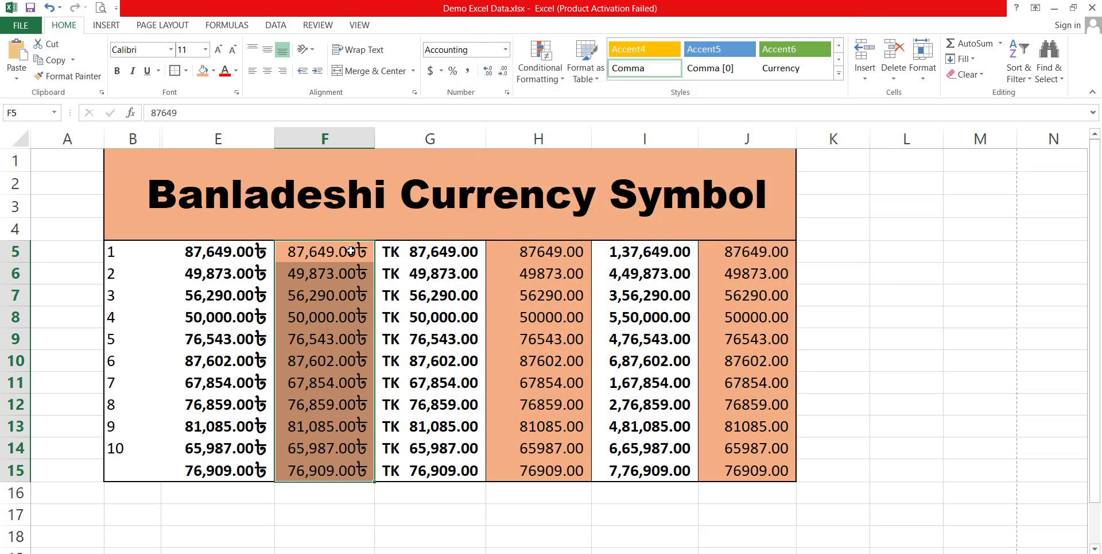
# Step: Make the amounts in F5:F15 bold with a black font colour
pyautogui.moveTo(351, 247); pyautogui.dragTo(352, 471)
pyautogui.click(224, 73)
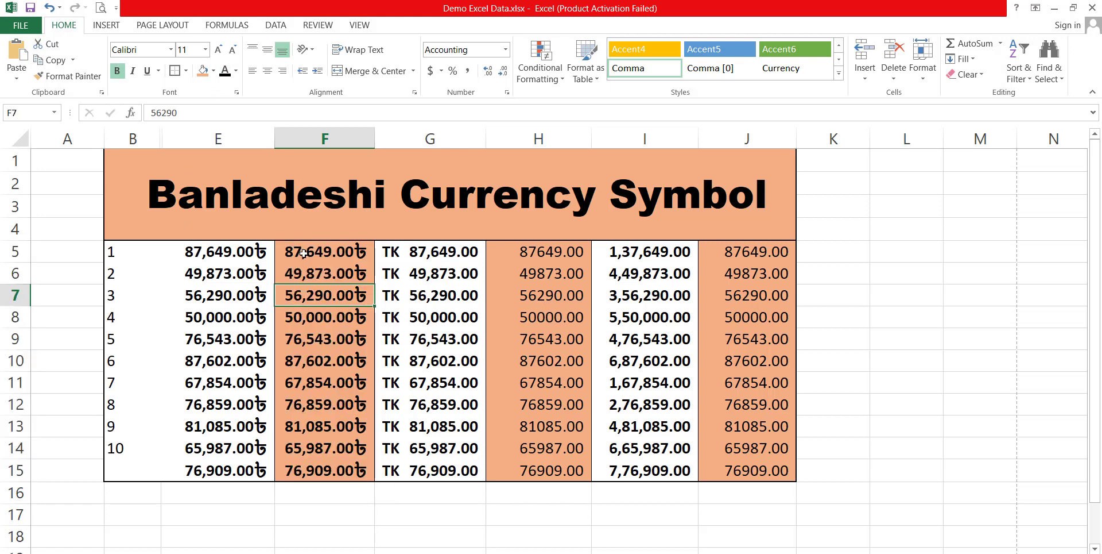
pyautogui.click(305, 252)
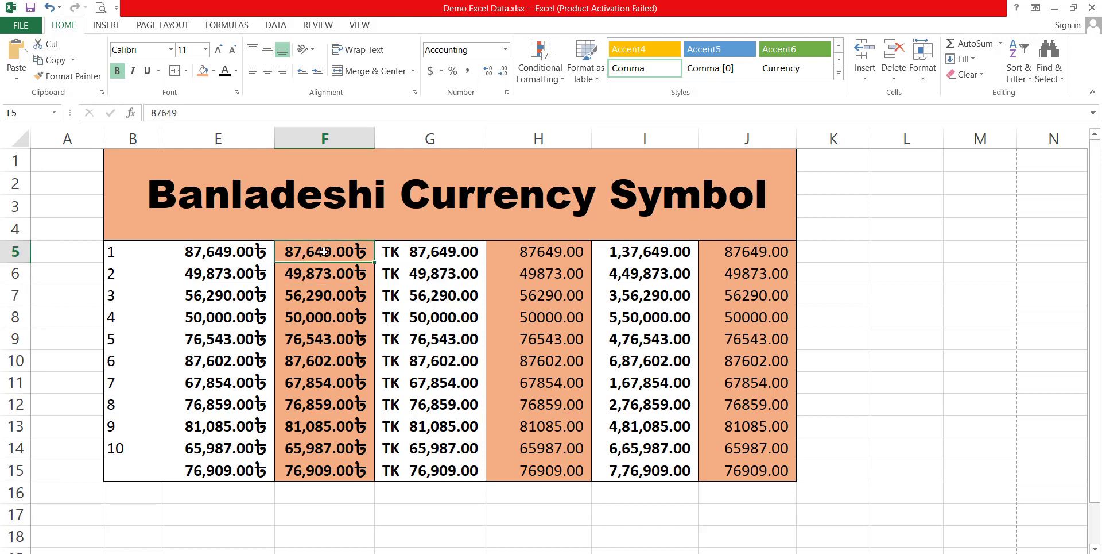
pyautogui.moveTo(325, 251); pyautogui.dragTo(317, 467)
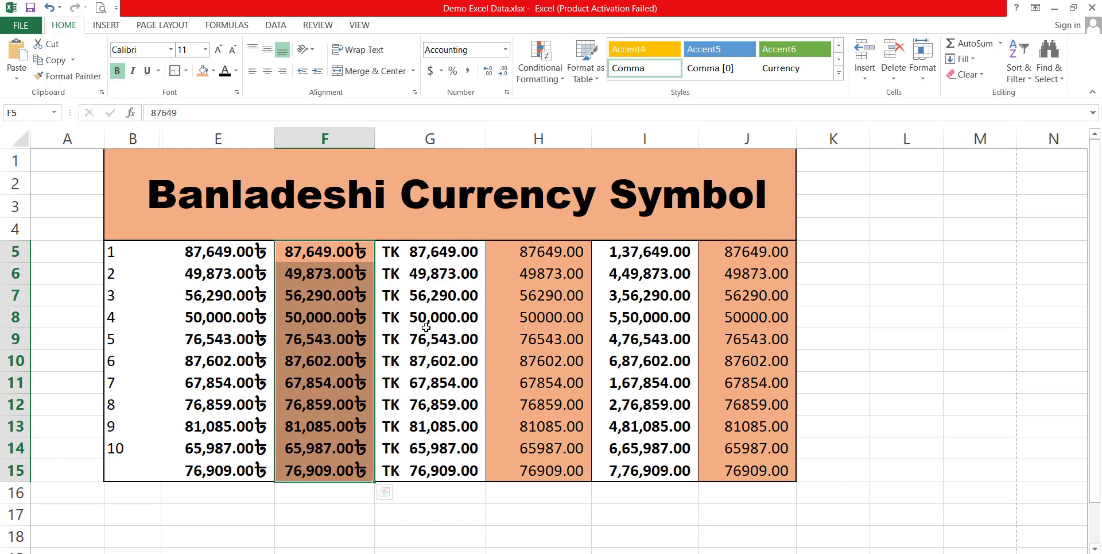
pyautogui.click(435, 251)
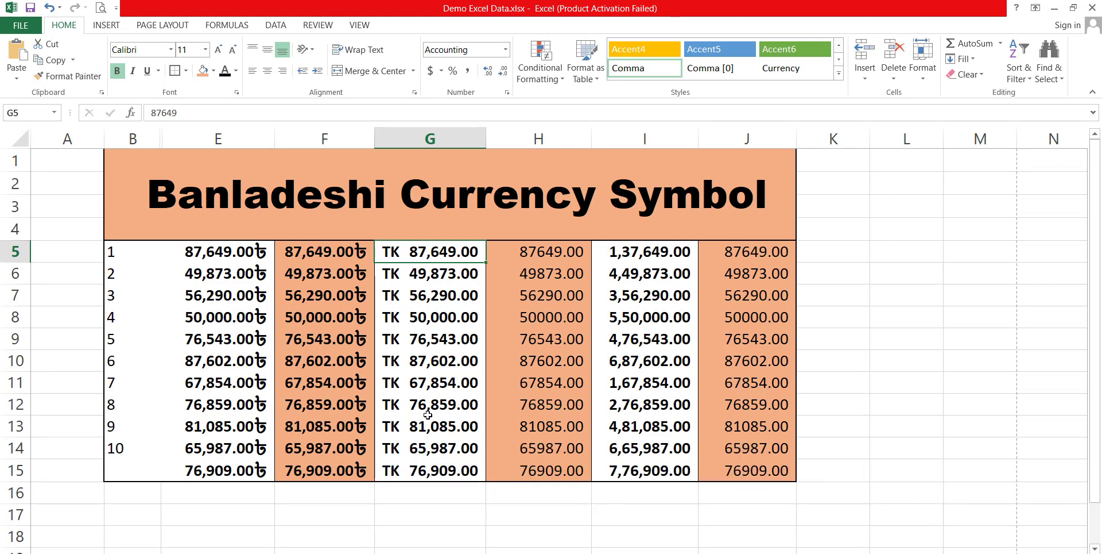
pyautogui.click(540, 254)
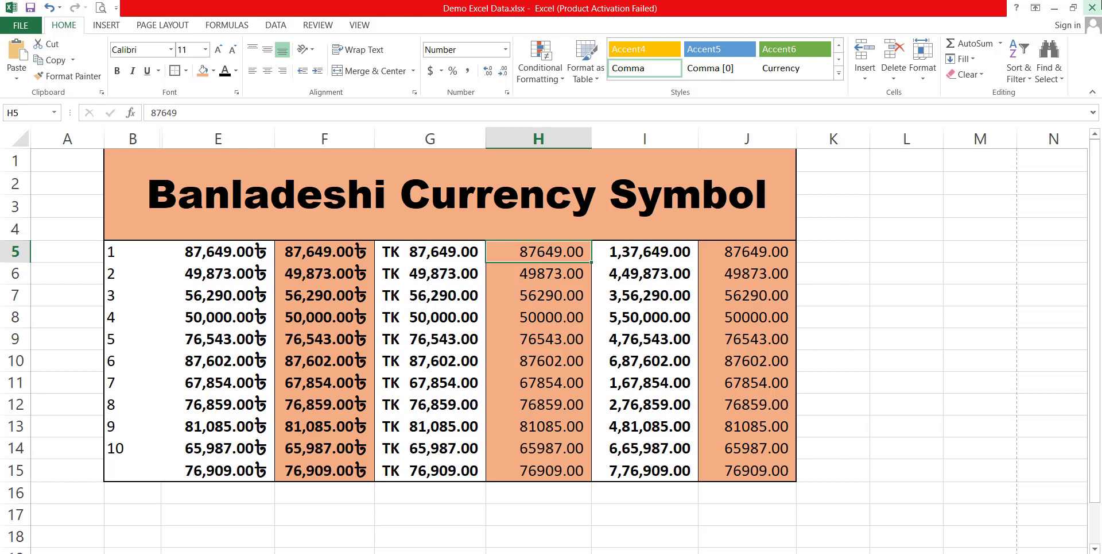
# Step: Minimize the workbook window to get to the Windows desktop
pyautogui.click(1057, 10)
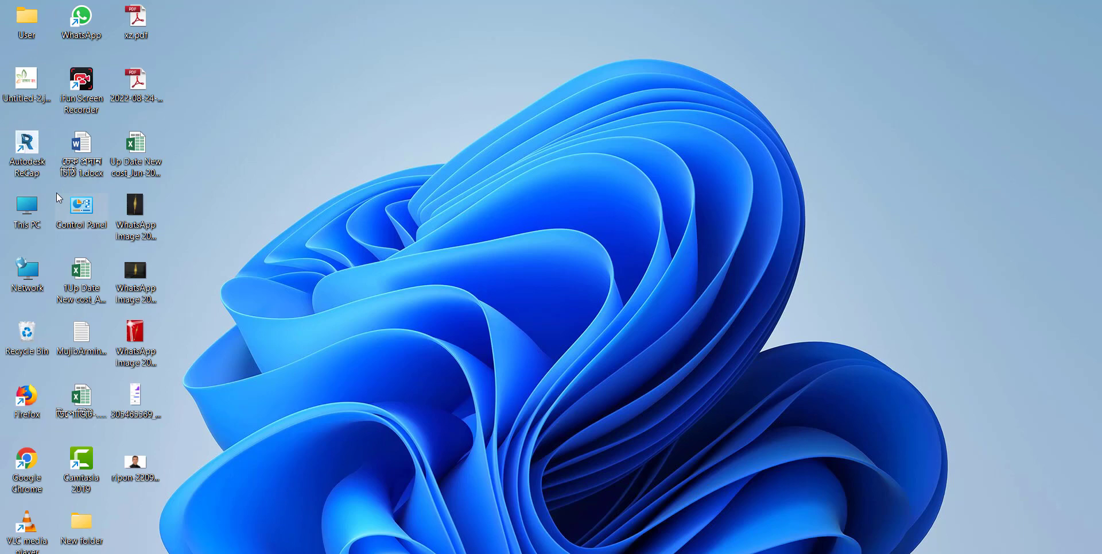
pyautogui.moveTo(56, 192); pyautogui.dragTo(109, 236)
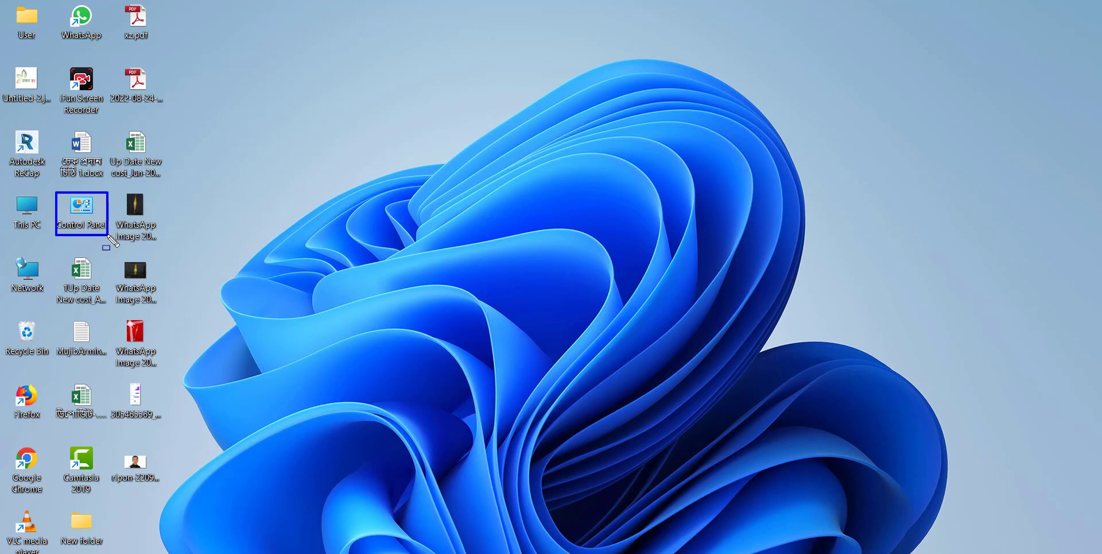
pyautogui.press('Escape')
pyautogui.press('Escape')
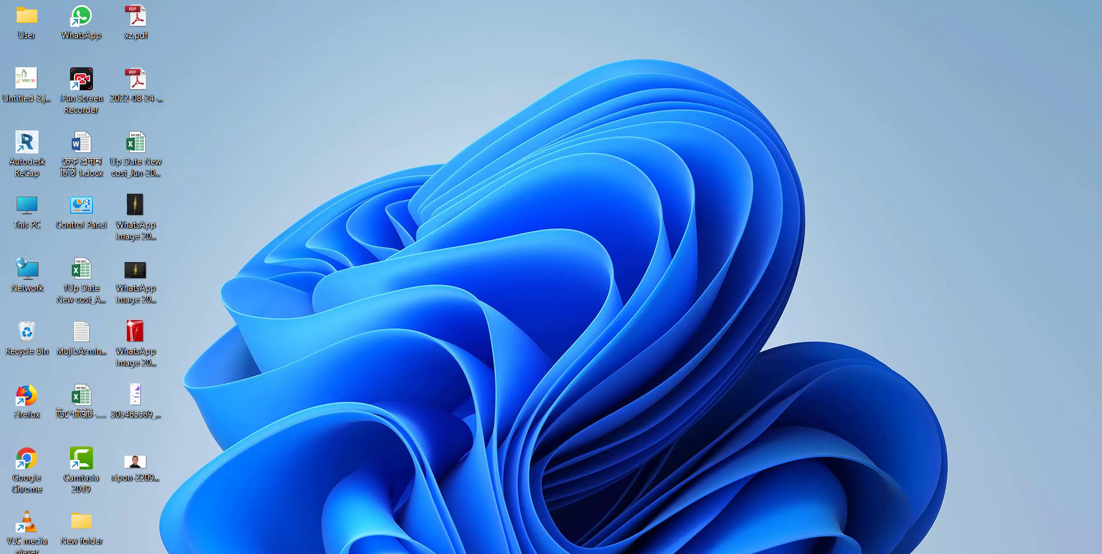
# Step: Search Windows for the Control Panel and open it
pyautogui.press('super+s')
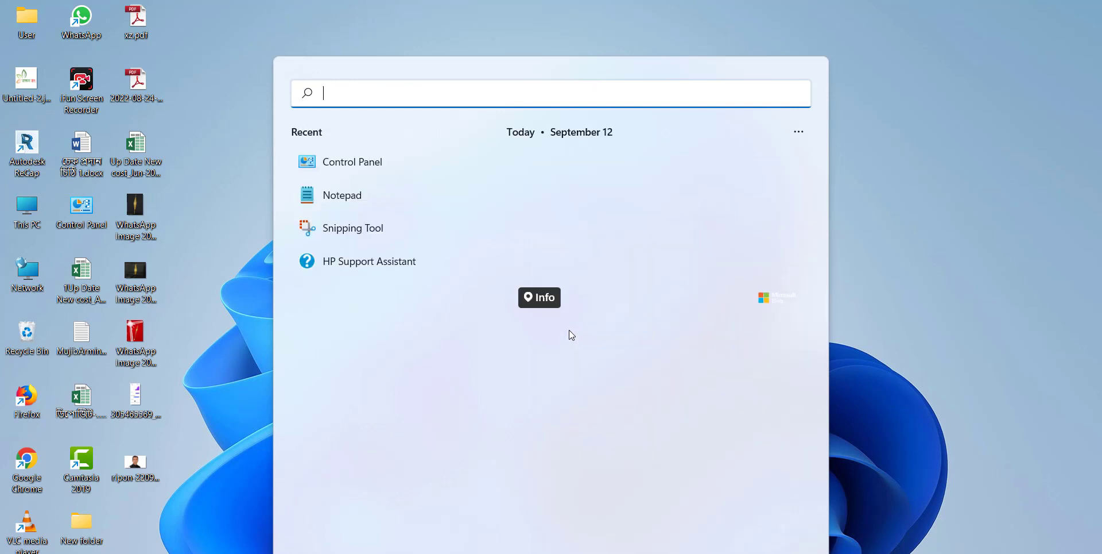
pyautogui.write('‡Mm')
pyautogui.press('BackSpace')
pyautogui.press('BackSpace')
pyautogui.press('BackSpace')
pyautogui.write('cib')
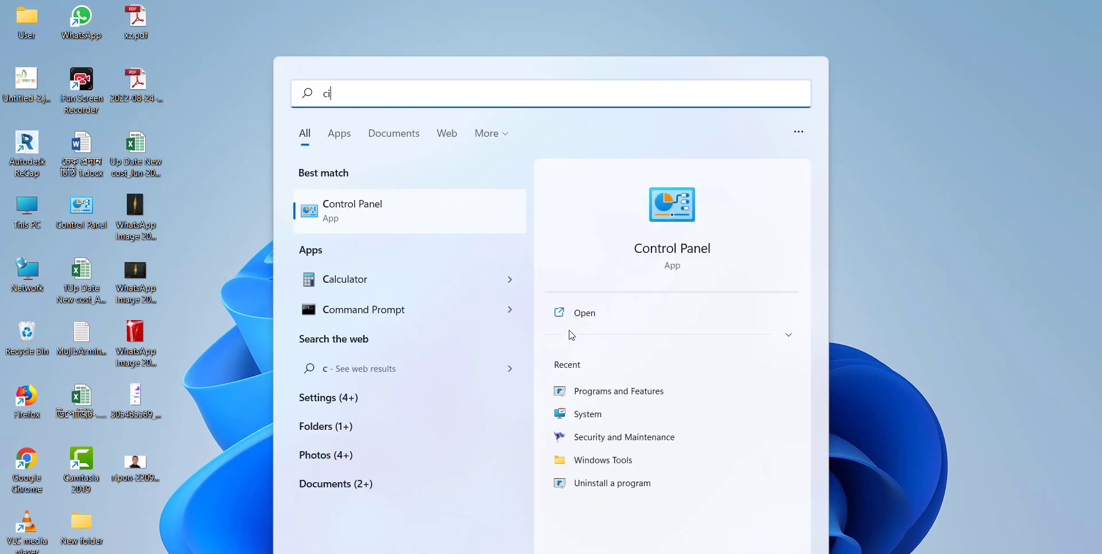
pyautogui.press('BackSpace')
pyautogui.press('BackSpace')
pyautogui.write('ont')
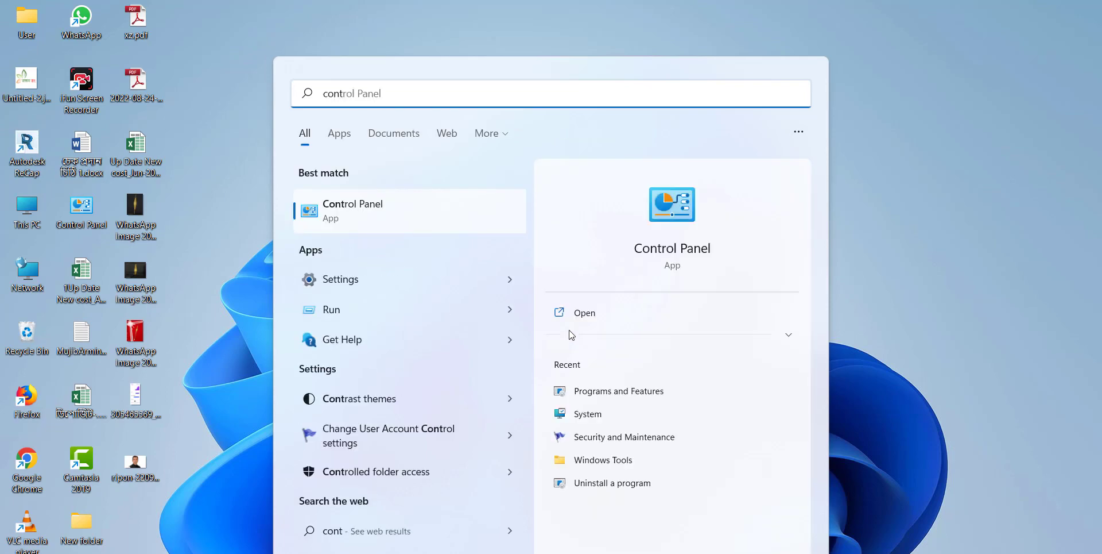
pyautogui.press('Return')
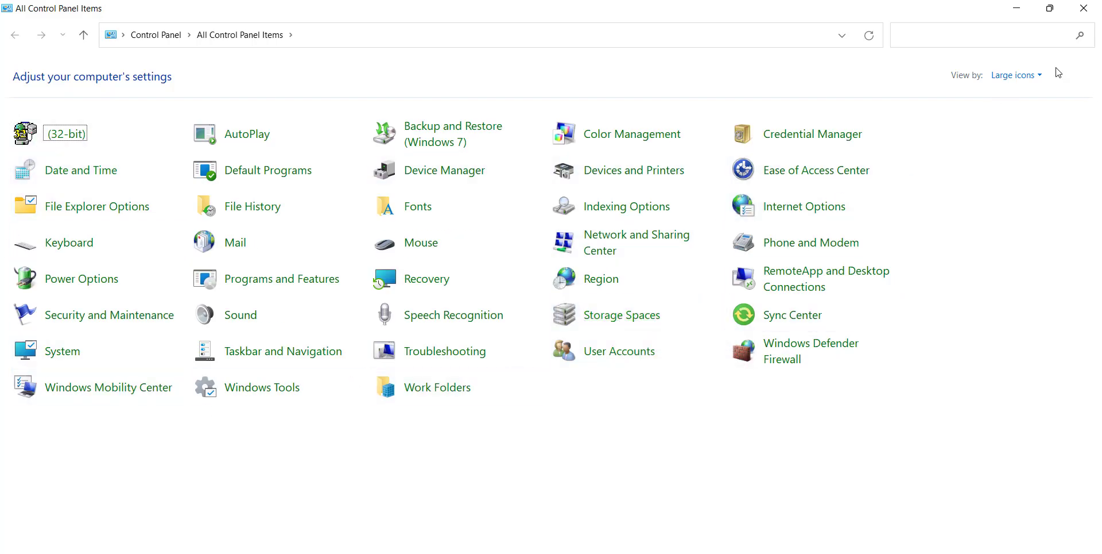
# Step: Switch the Control Panel view to Category and back to Large icons
pyautogui.click(1018, 76)
pyautogui.click(1027, 91)
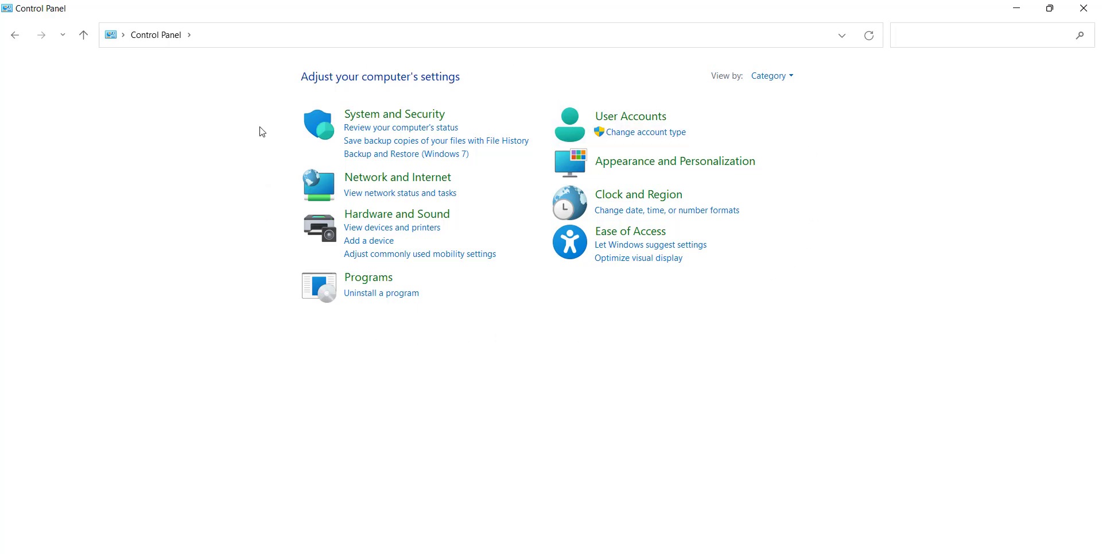
pyautogui.click(772, 77)
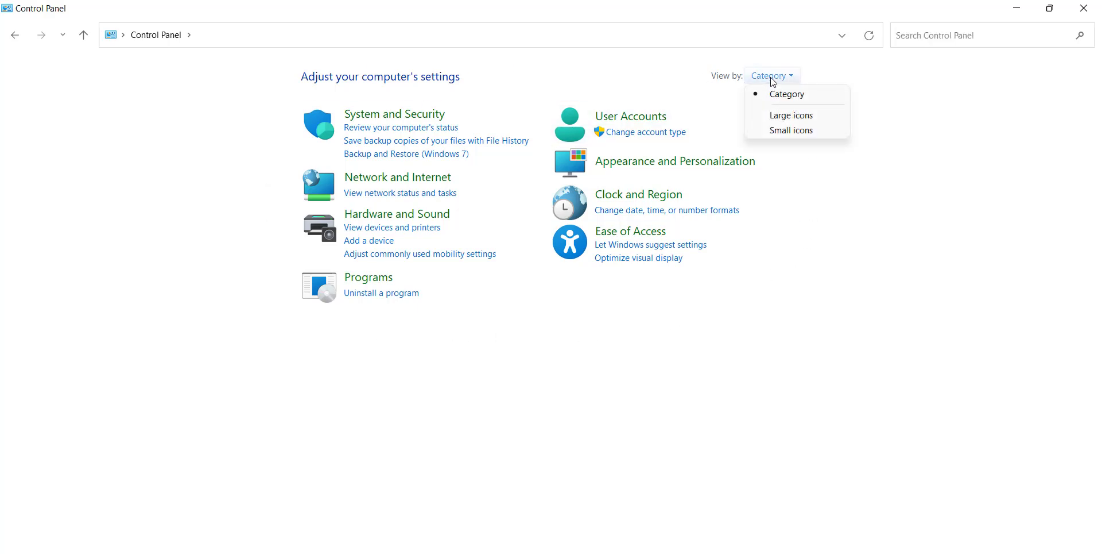
pyautogui.click(787, 118)
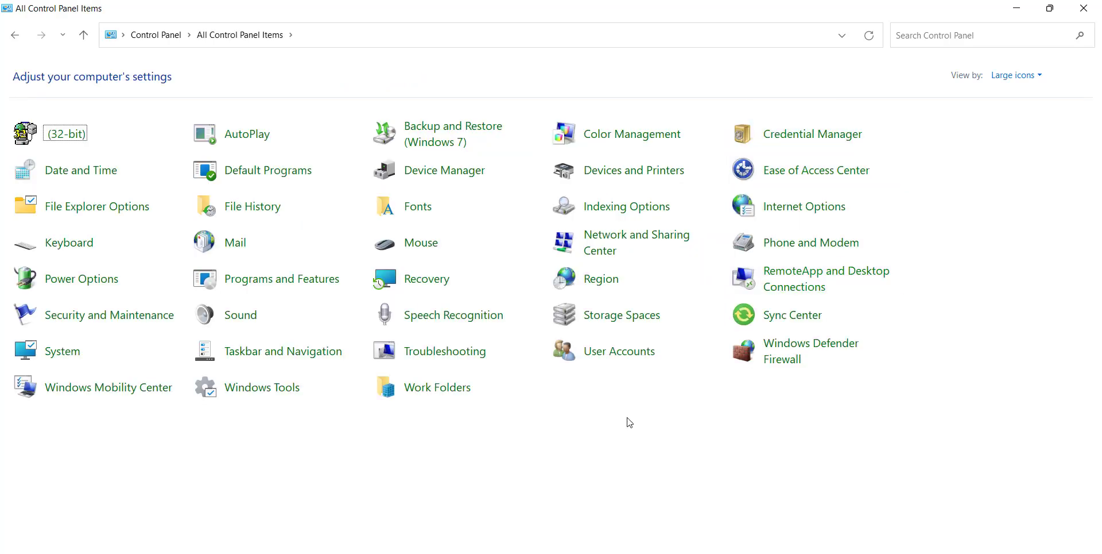
# Step: Open the Region settings and move their dialog over the middle of the Control Panel items
pyautogui.hotkey('ctrl', '2')
pyautogui.moveTo(535, 262); pyautogui.dragTo(635, 298)
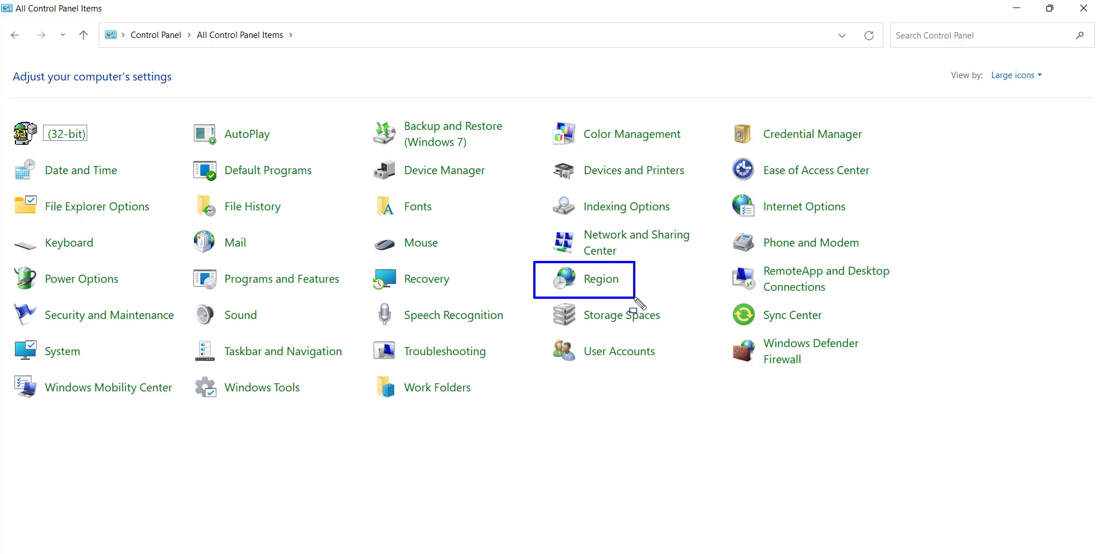
pyautogui.press('Escape')
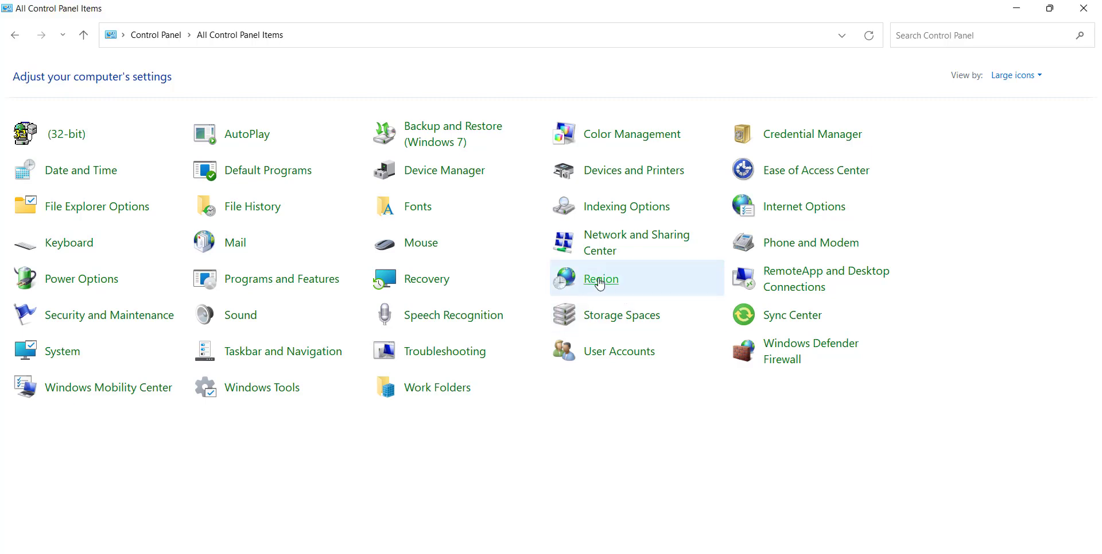
pyautogui.click(599, 281)
pyautogui.moveTo(150, 26); pyautogui.dragTo(363, 65)
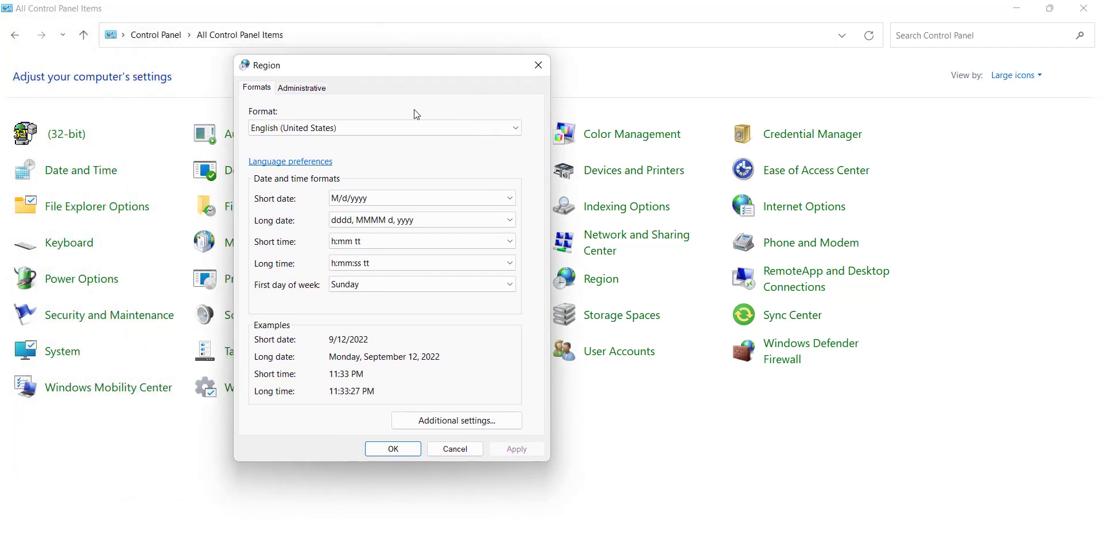
# Step: Open the additional settings for the region formats and move that dialog partly clear of the Region dialog
pyautogui.hotkey('ctrl', '2')
pyautogui.moveTo(379, 405)
pyautogui.mouseDown()
pyautogui.moveTo(477, 439)
pyautogui.moveTo(533, 436)
pyautogui.mouseUp()
pyautogui.press('Escape')
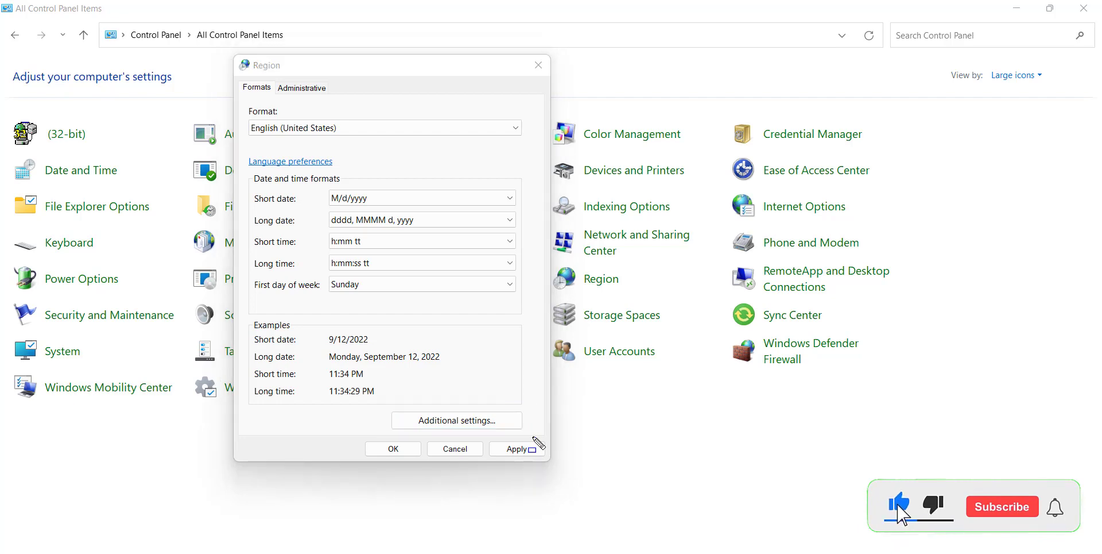
pyautogui.click(492, 421)
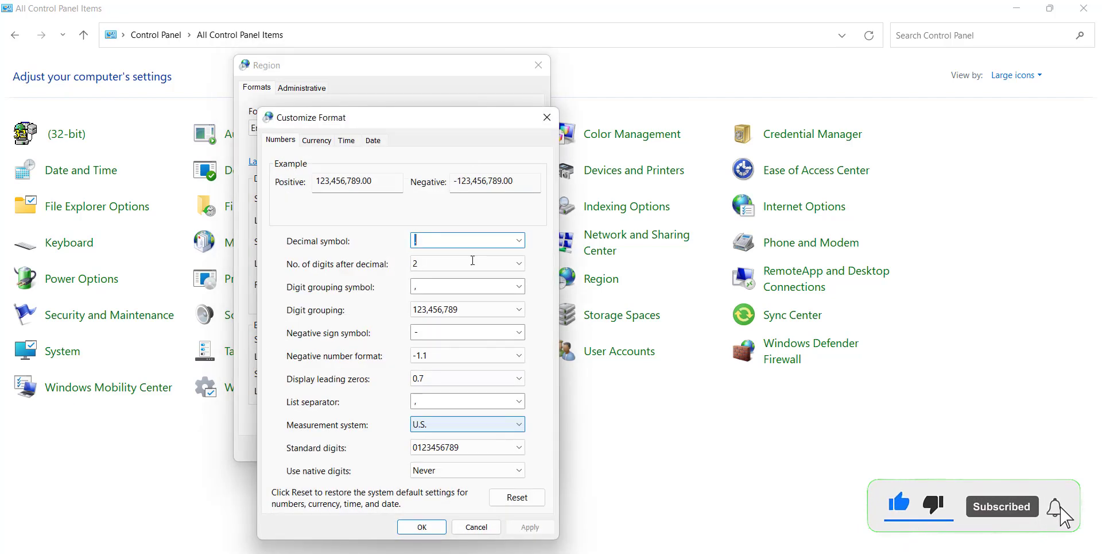
pyautogui.moveTo(441, 128); pyautogui.dragTo(595, 127)
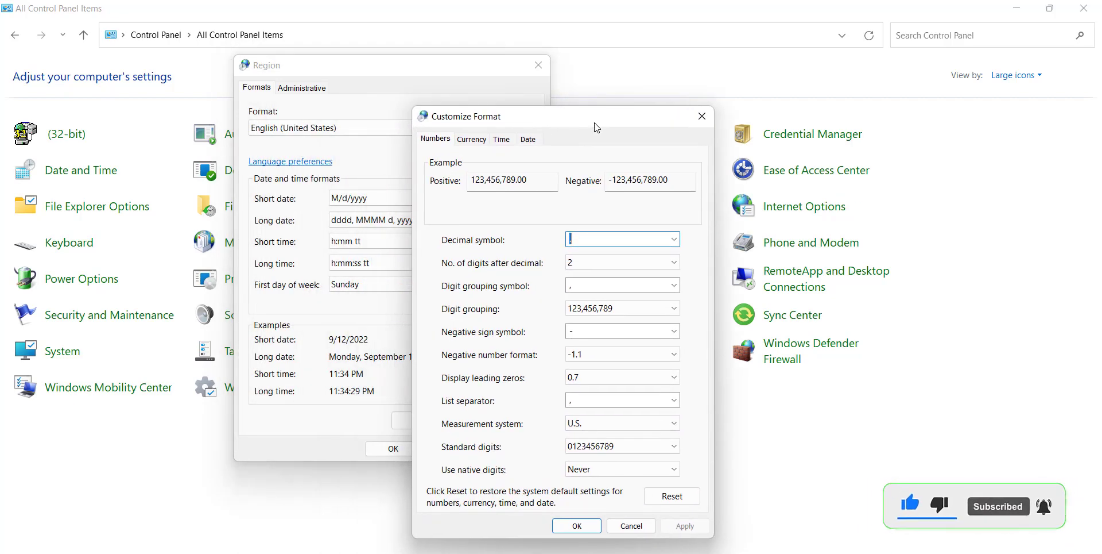
pyautogui.moveTo(413, 106); pyautogui.dragTo(528, 136)
pyautogui.press('Escape')
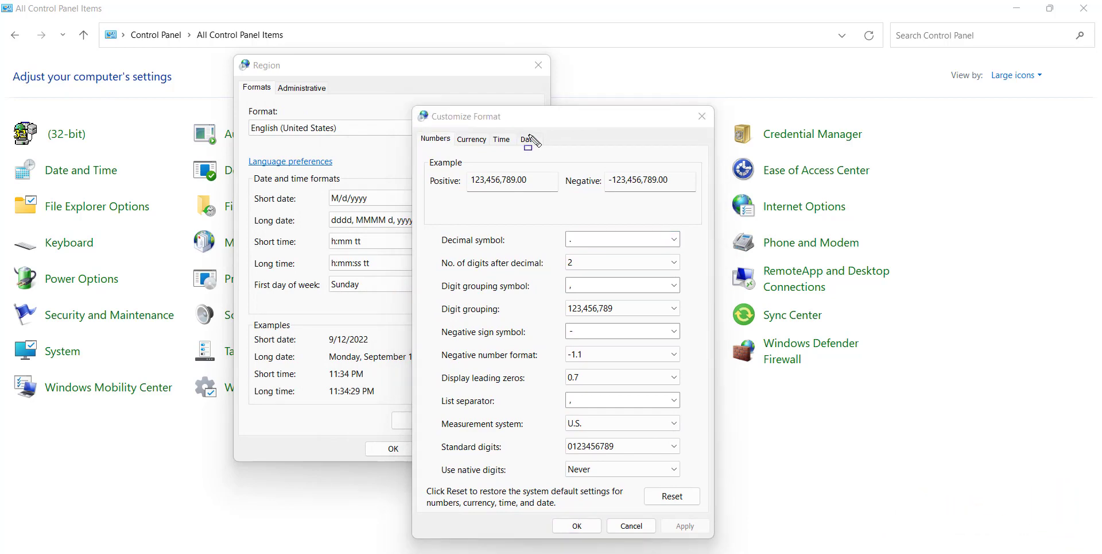
pyautogui.moveTo(415, 127); pyautogui.dragTo(440, 144)
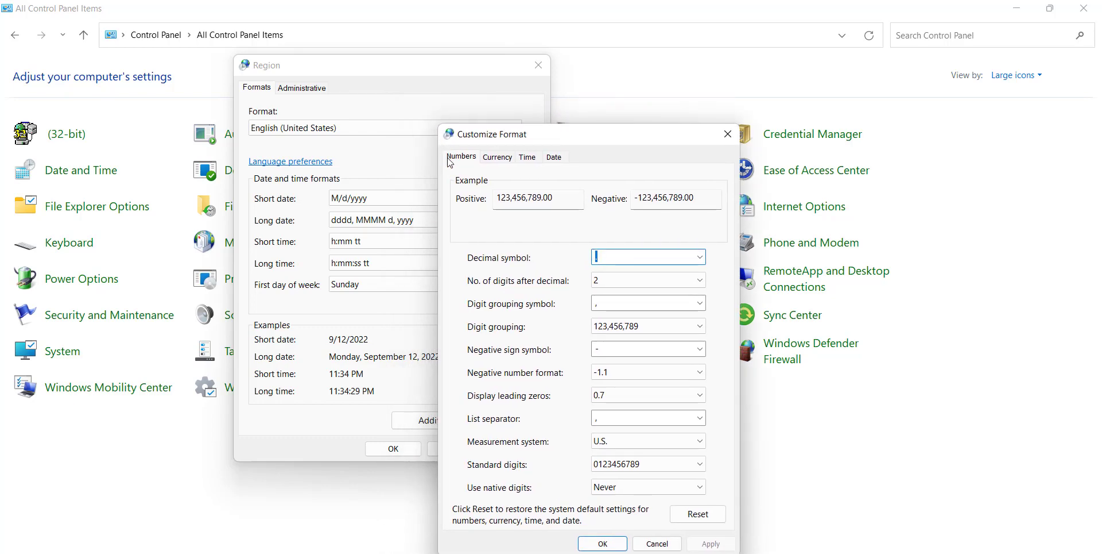
# Step: Show the currency options in the Customize Format dialog
pyautogui.hotkey('ctrl', '2')
pyautogui.moveTo(441, 151); pyautogui.dragTo(578, 167)
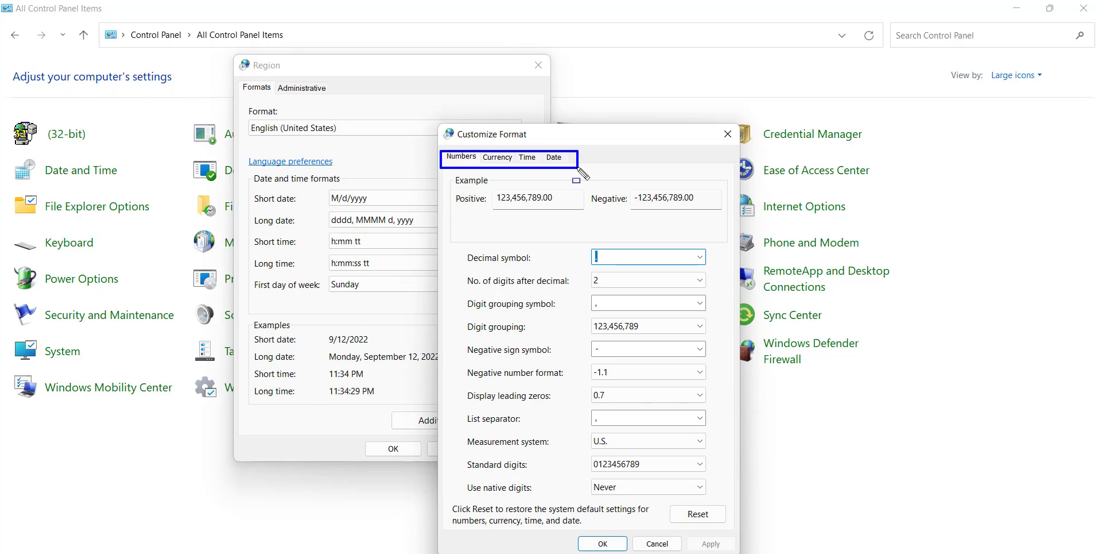
pyautogui.press('Escape')
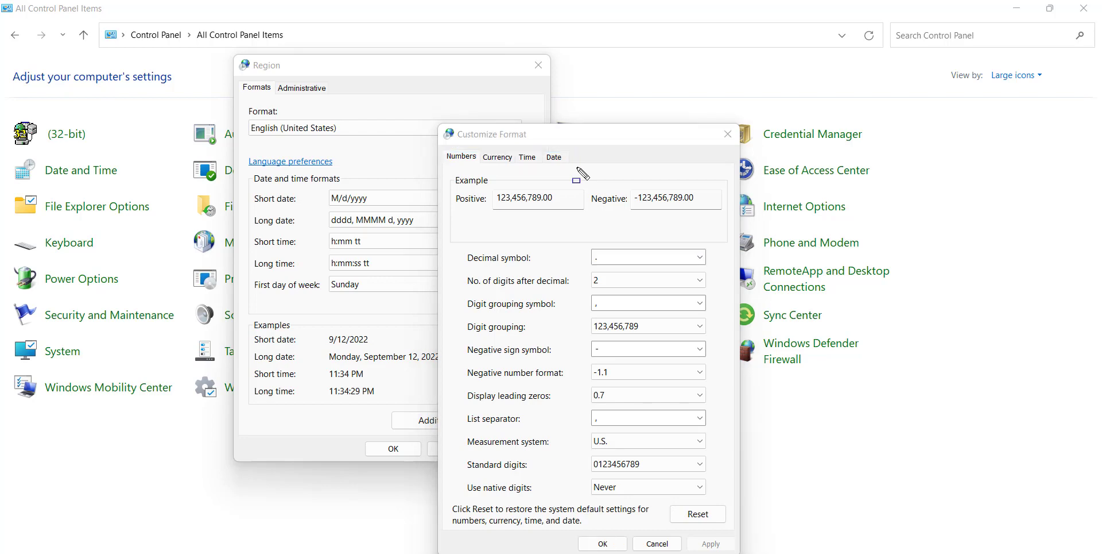
pyautogui.click(507, 162)
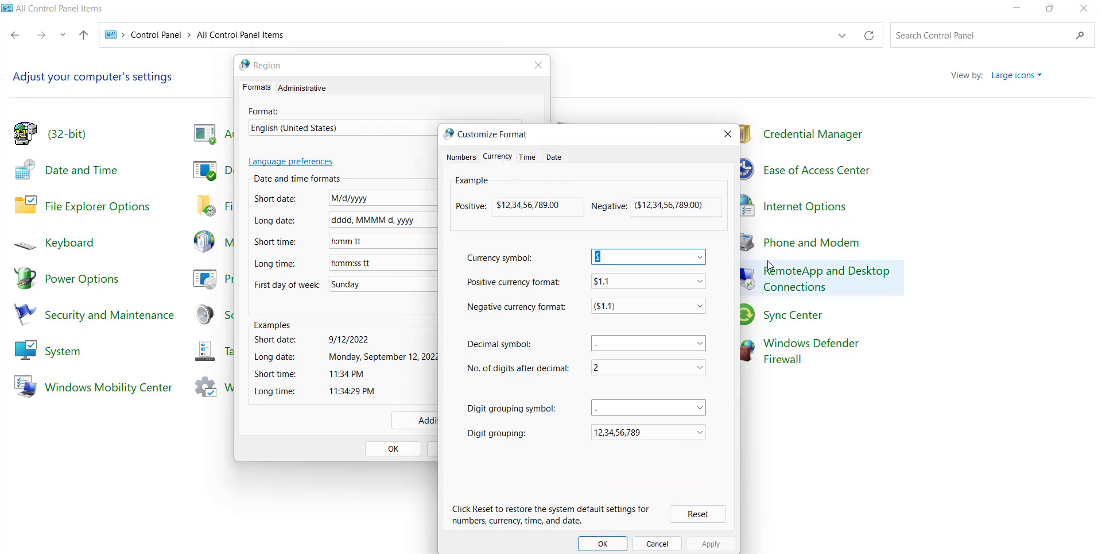
pyautogui.hotkey('ctrl', 'shift', 'd')
pyautogui.moveTo(458, 246)
pyautogui.mouseDown()
pyautogui.moveTo(475, 267)
pyautogui.moveTo(720, 272)
pyautogui.mouseUp()
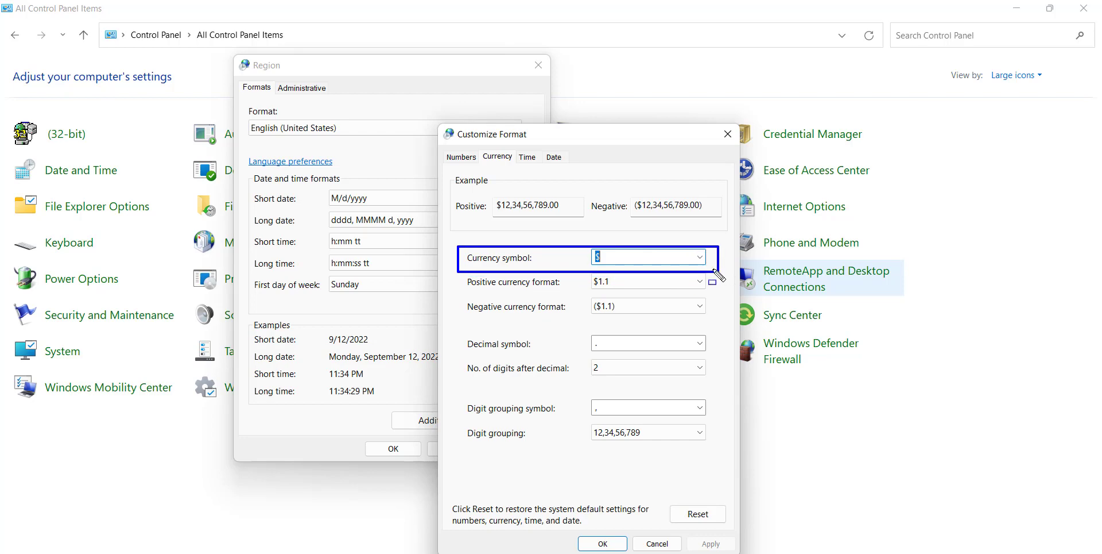
pyautogui.moveTo(689, 249); pyautogui.dragTo(714, 264)
pyautogui.press('Escape')
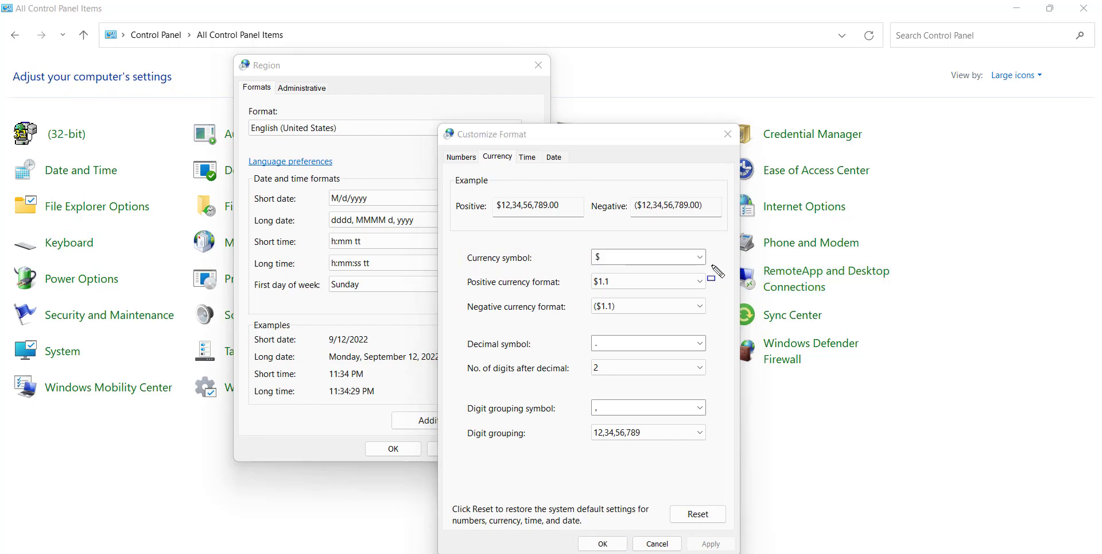
# Step: Set the currency symbol to TK, apply it, and close both region dialogs with the change accepted
pyautogui.click(590, 266)
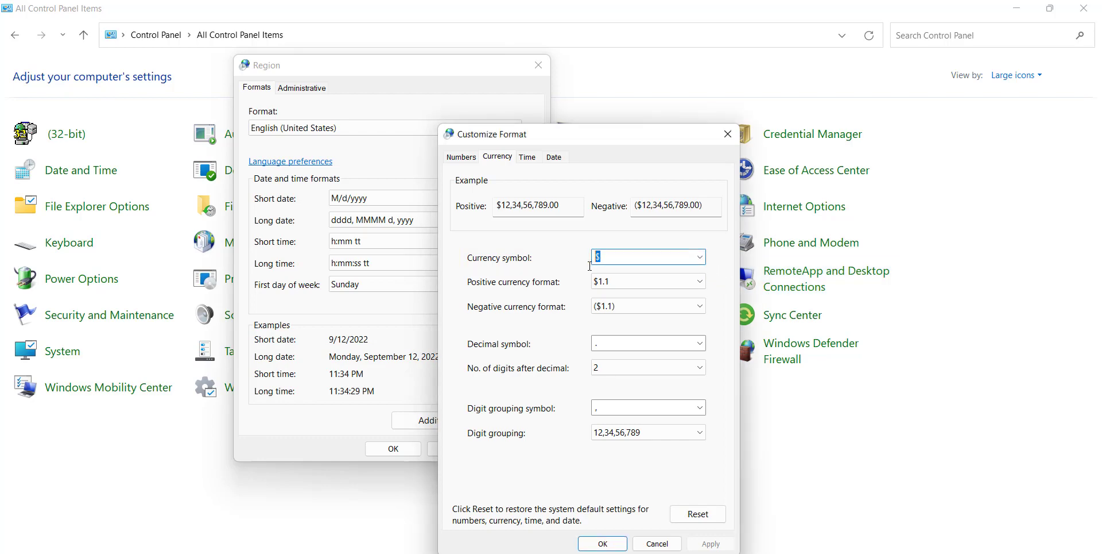
pyautogui.write('TK')
pyautogui.click(711, 544)
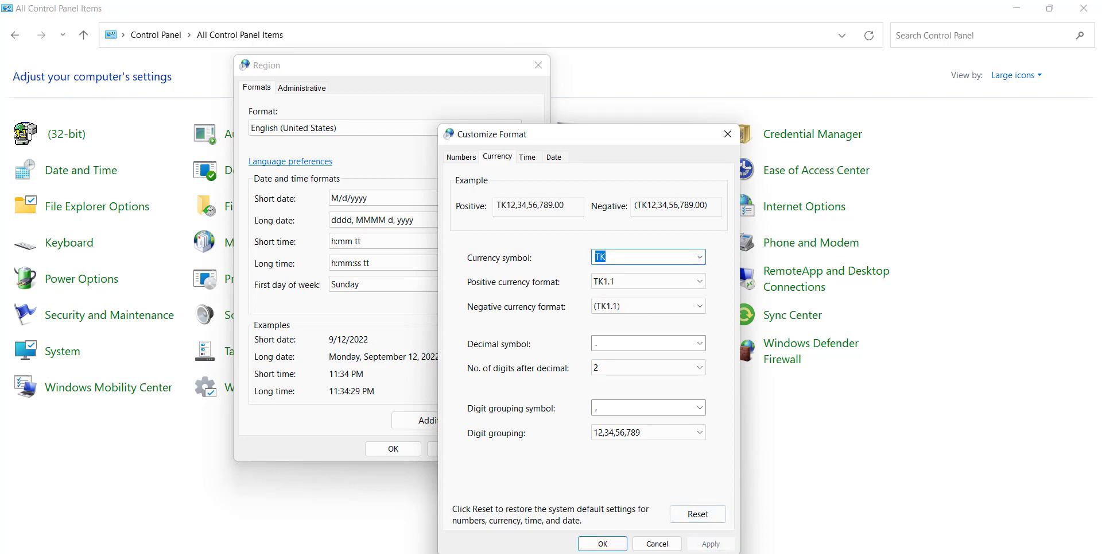
pyautogui.click(603, 543)
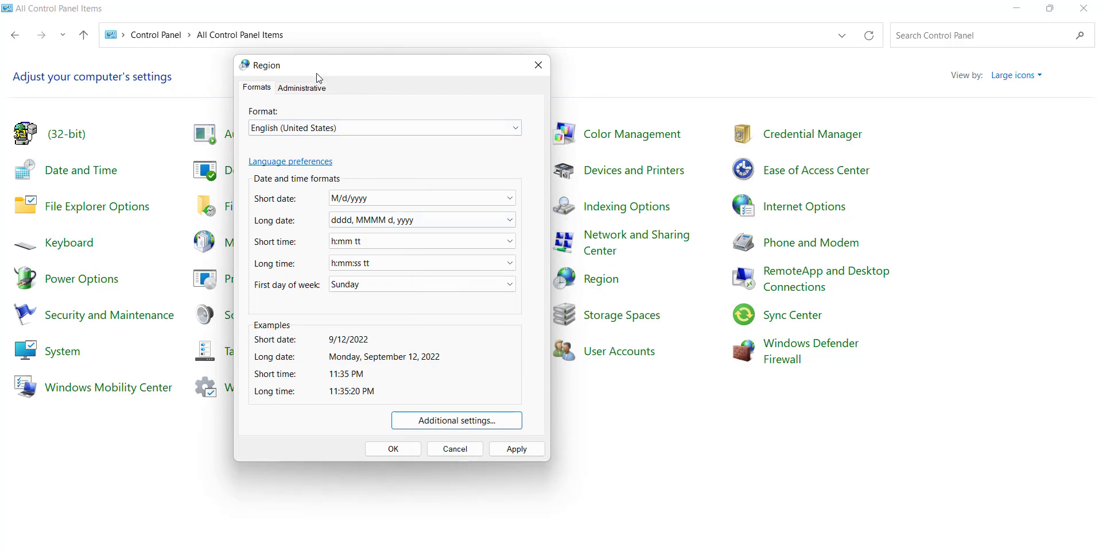
pyautogui.click(517, 450)
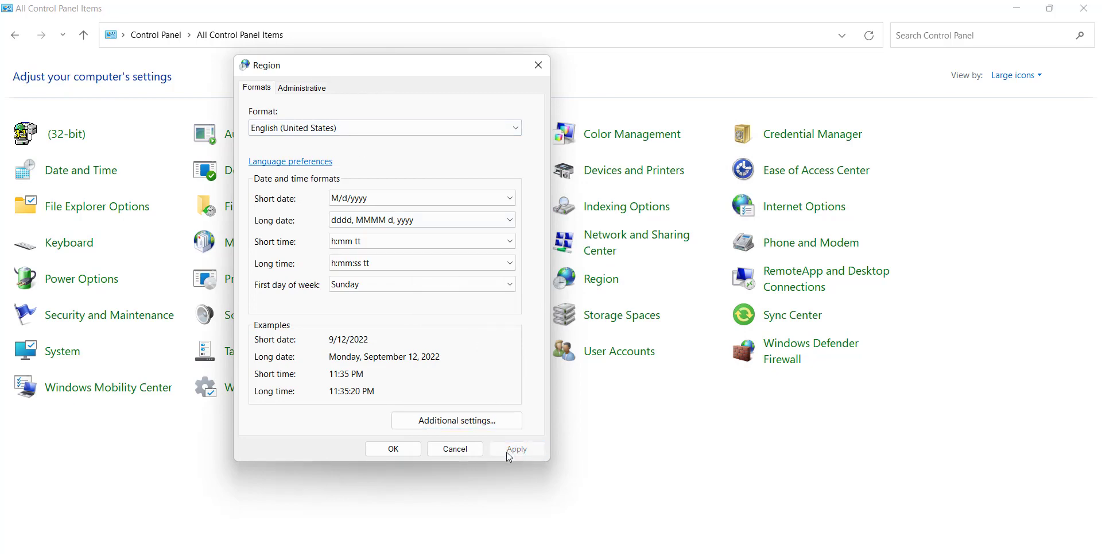
pyautogui.click(402, 449)
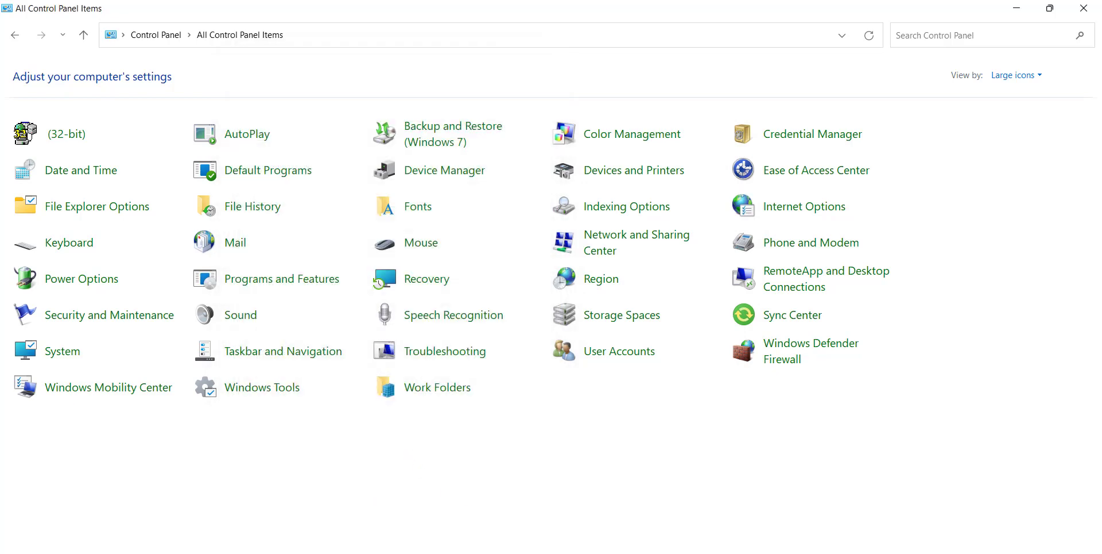
# Step: Switch back to the Excel workbook and apply the TK accounting format to the amounts in H5:H15
pyautogui.hotkey('alt', 'Tab')
pyautogui.click(530, 368)
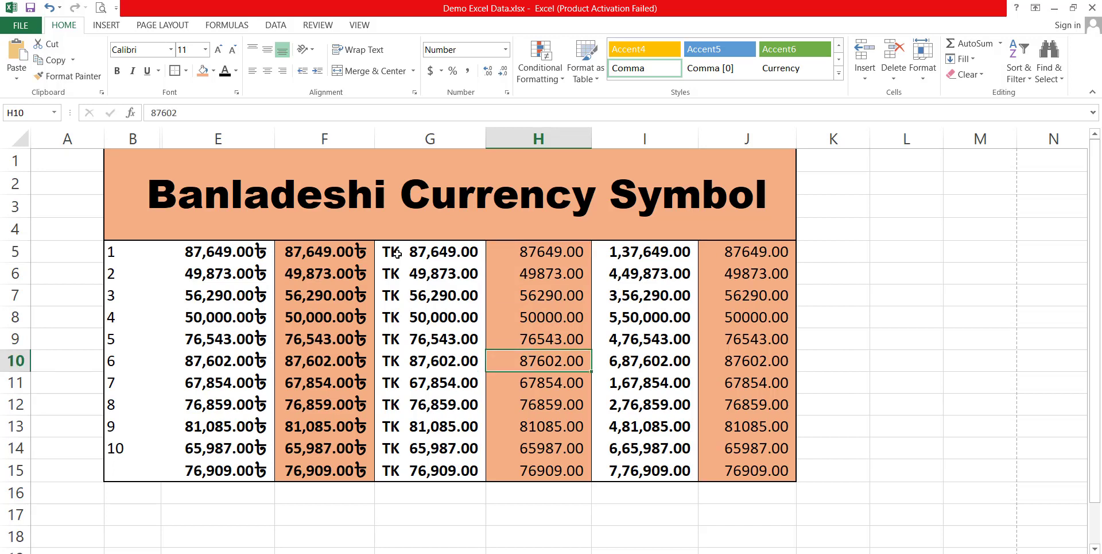
pyautogui.moveTo(514, 247); pyautogui.dragTo(529, 382)
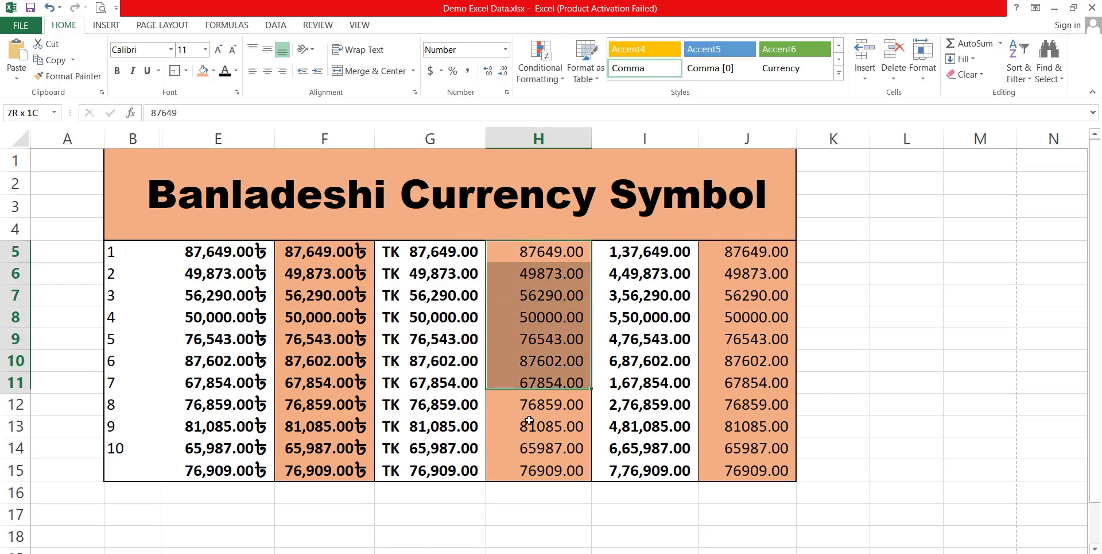
pyautogui.moveTo(530, 420); pyautogui.dragTo(534, 471)
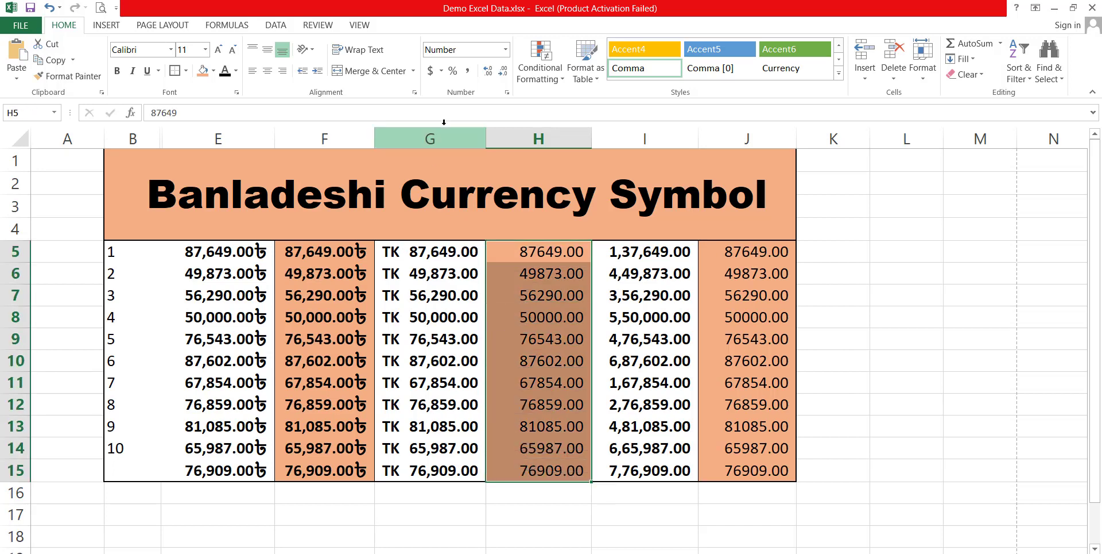
pyautogui.click(441, 74)
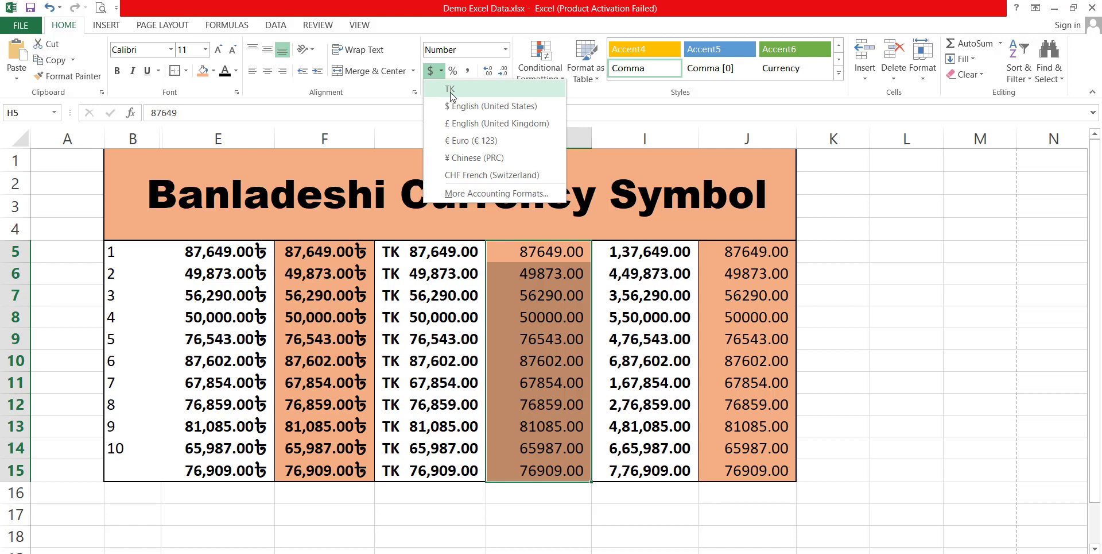
pyautogui.click(452, 90)
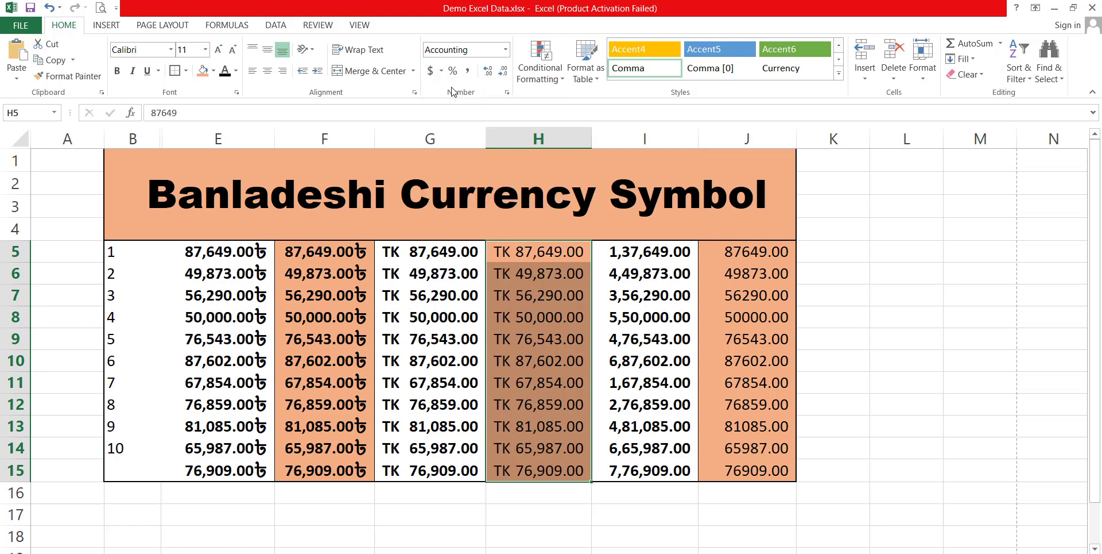
# Step: Make the amounts in H5:H15 bold
pyautogui.moveTo(531, 252); pyautogui.dragTo(537, 464)
pyautogui.click(118, 71)
pyautogui.click(538, 339)
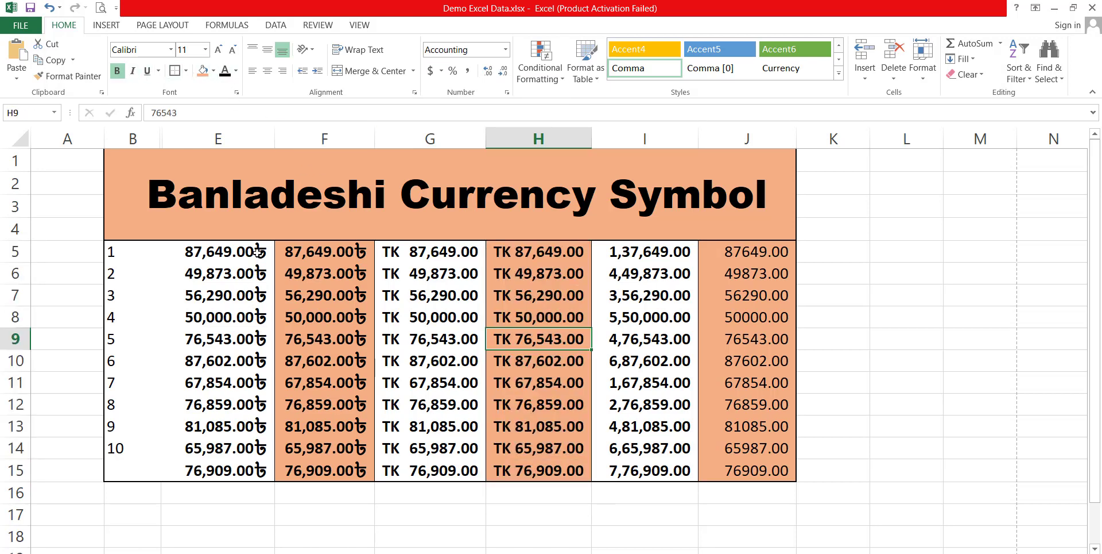
# Step: Compare the currency symbols on the amounts in columns E and H, and look at column I
pyautogui.moveTo(257, 254); pyautogui.dragTo(270, 383)
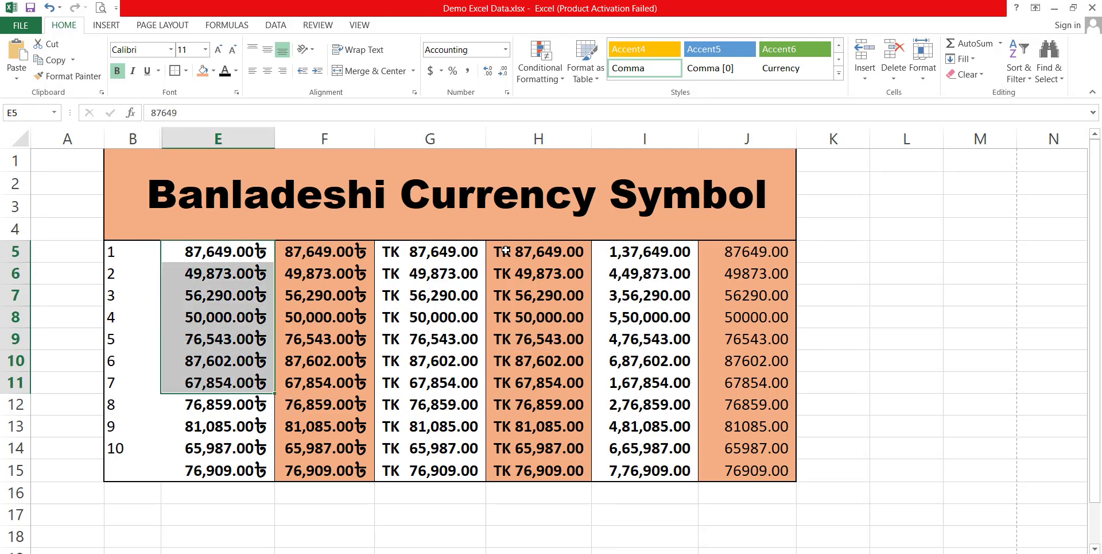
pyautogui.moveTo(510, 253); pyautogui.dragTo(505, 360)
pyautogui.click(518, 386)
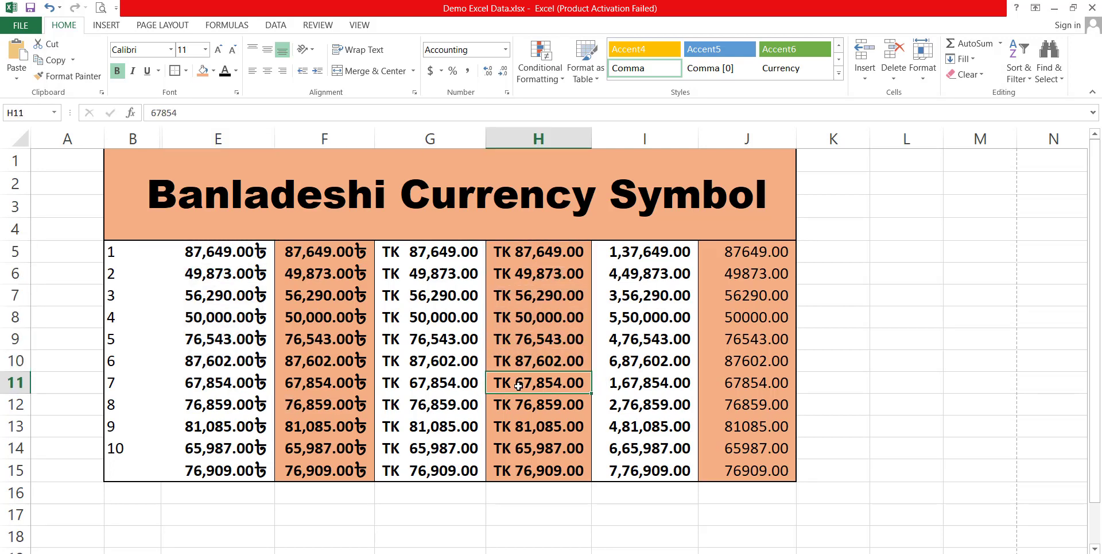
pyautogui.click(508, 291)
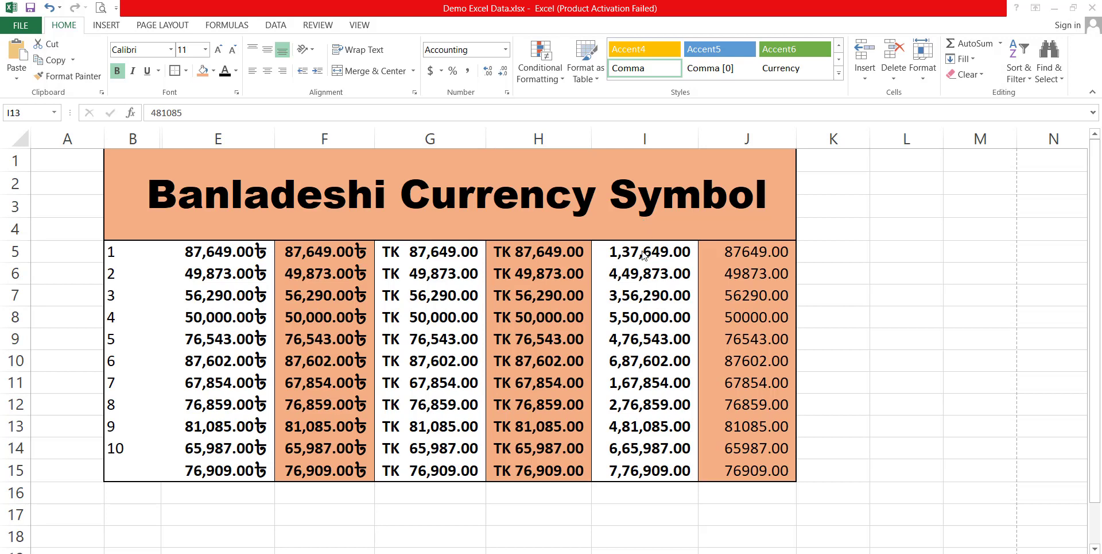
pyautogui.click(642, 252)
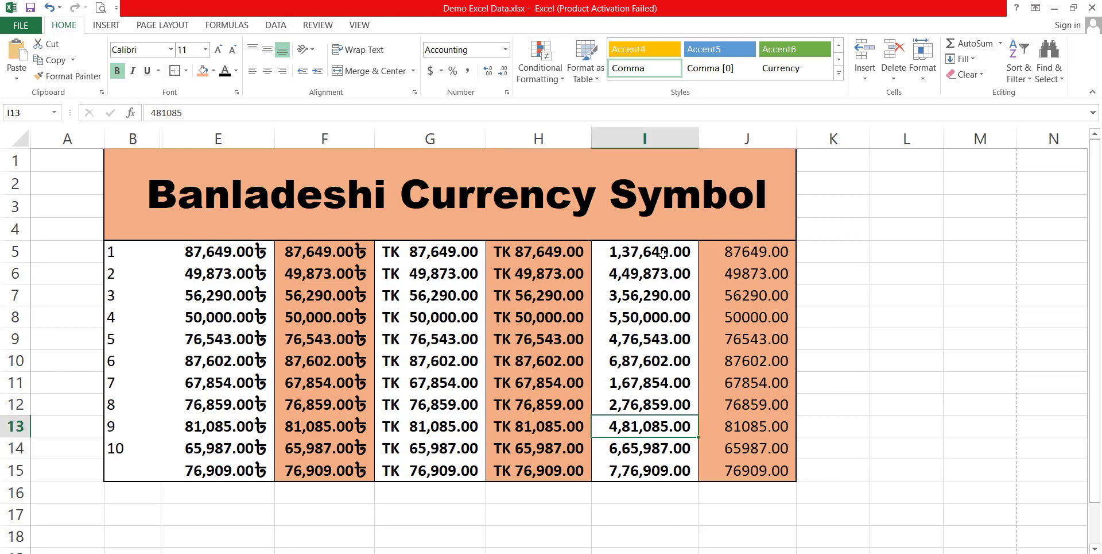
# Step: Switch to Control Panel and open the currency options in the region's additional format settings
pyautogui.click(615, 256)
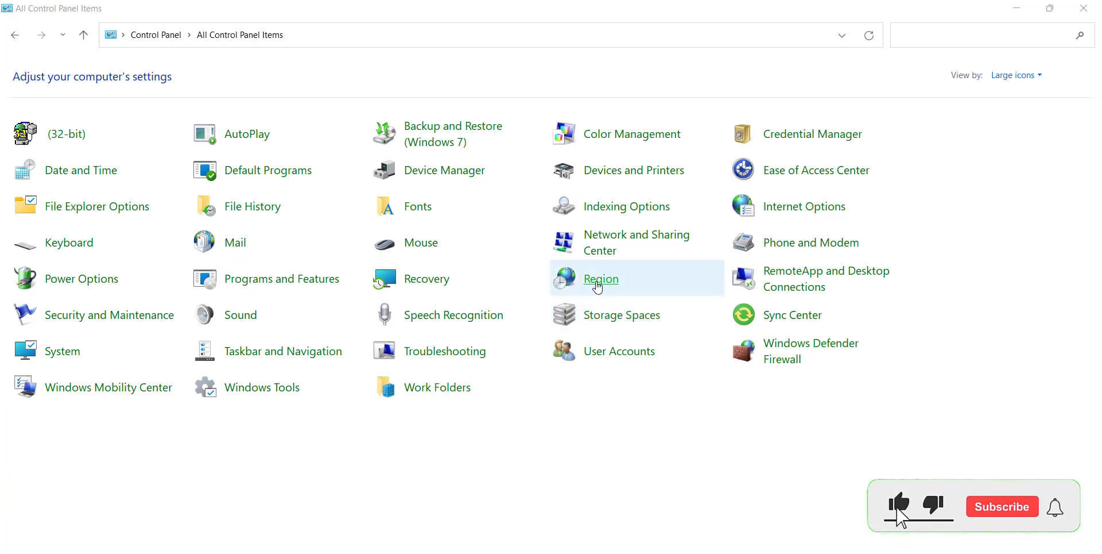
pyautogui.click(598, 280)
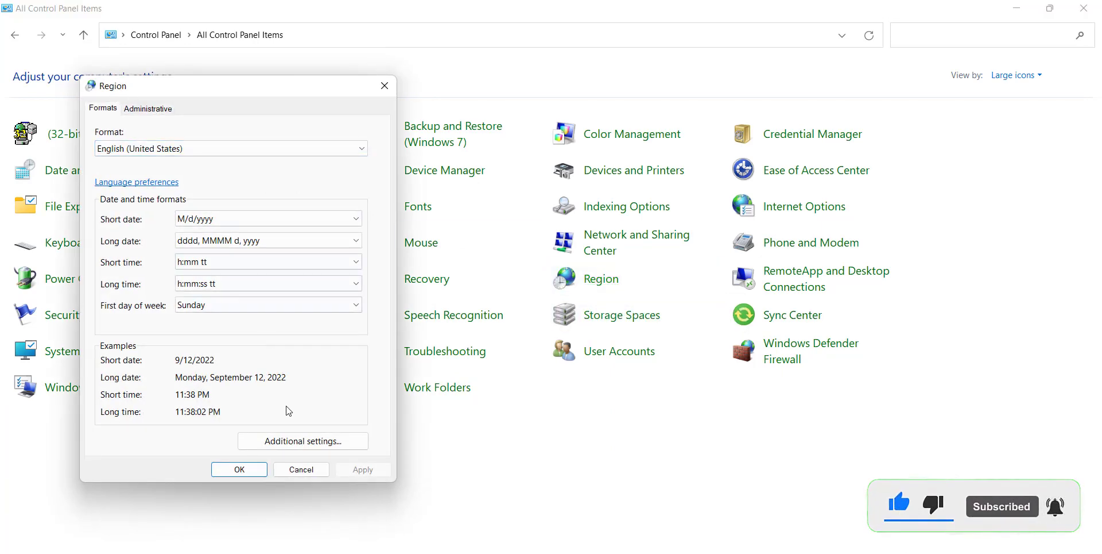
pyautogui.click(300, 442)
pyautogui.click(301, 444)
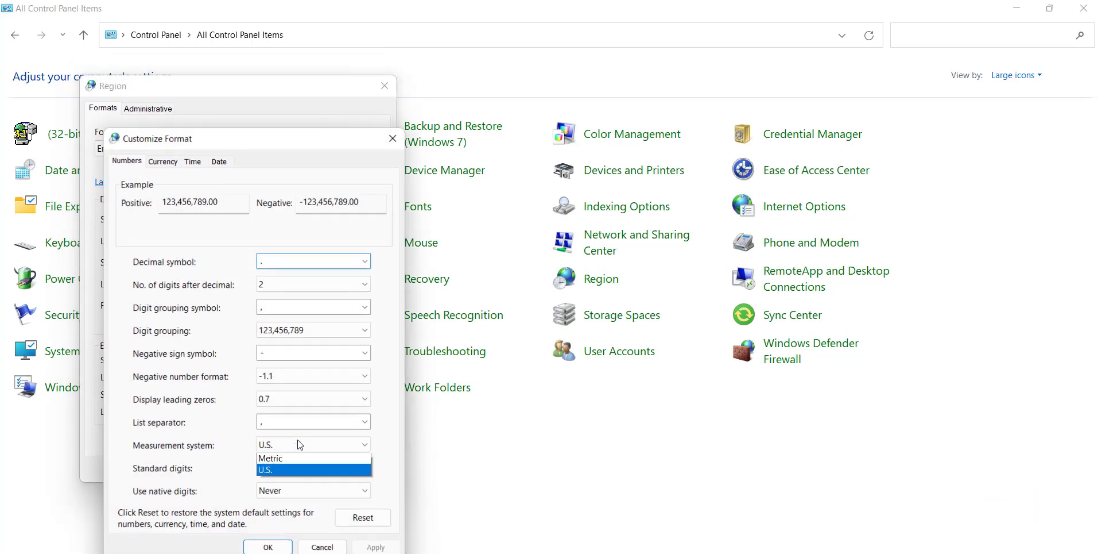
pyautogui.click(269, 143)
pyautogui.moveTo(284, 141); pyautogui.dragTo(674, 68)
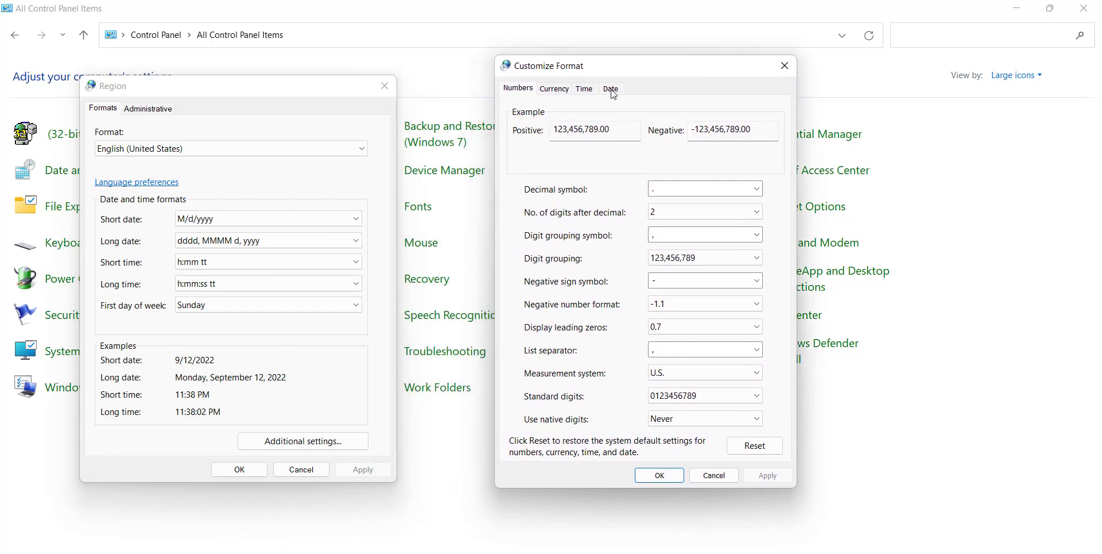
pyautogui.click(555, 89)
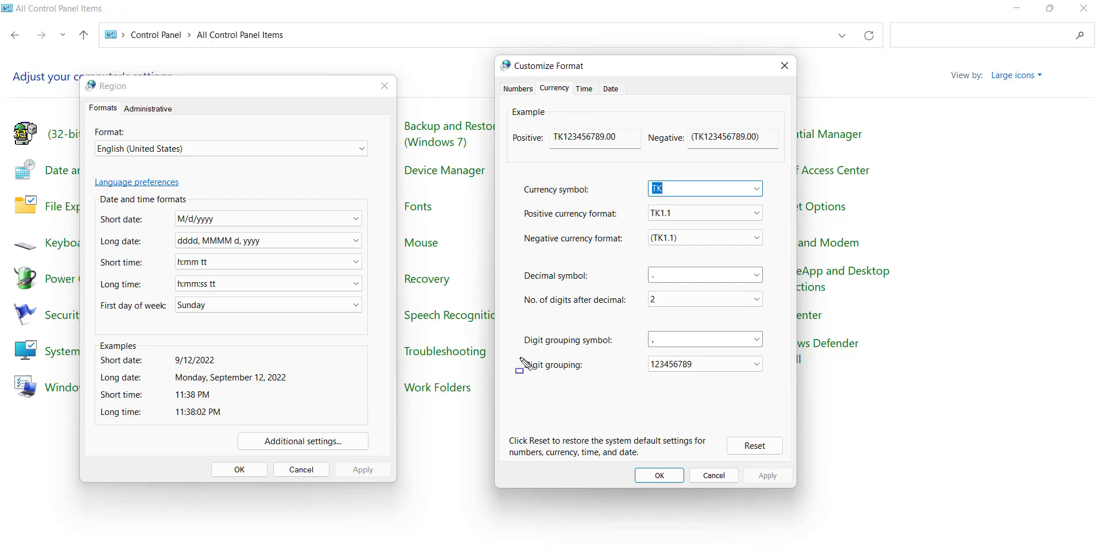
# Step: Set the currency digit grouping to 12,34,56,789, apply it, and close both region dialogs with the change accepted
pyautogui.moveTo(516, 354)
pyautogui.mouseDown()
pyautogui.moveTo(556, 386)
pyautogui.moveTo(772, 379)
pyautogui.mouseUp()
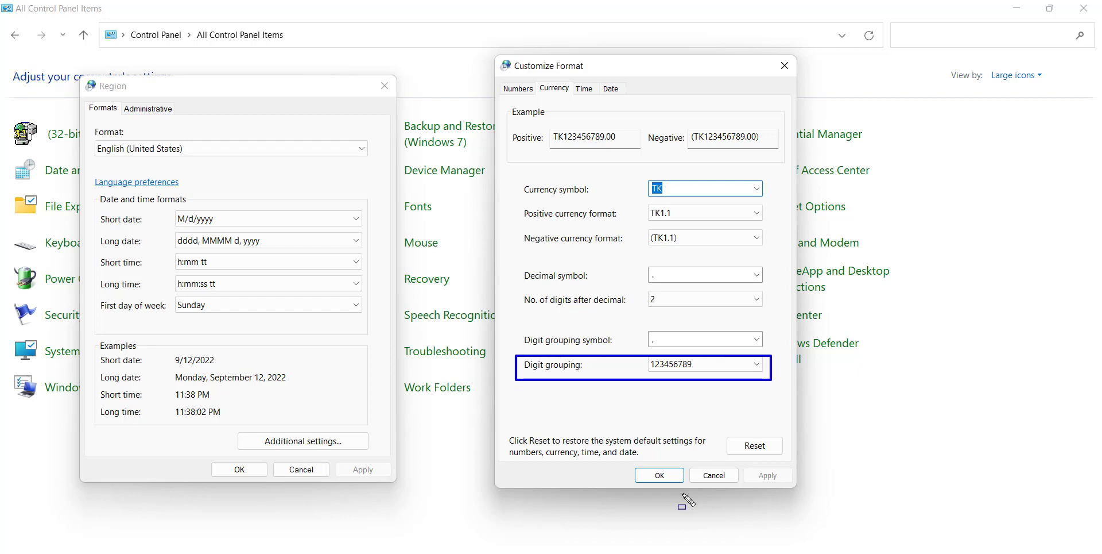
pyautogui.press('Escape')
pyautogui.click(756, 366)
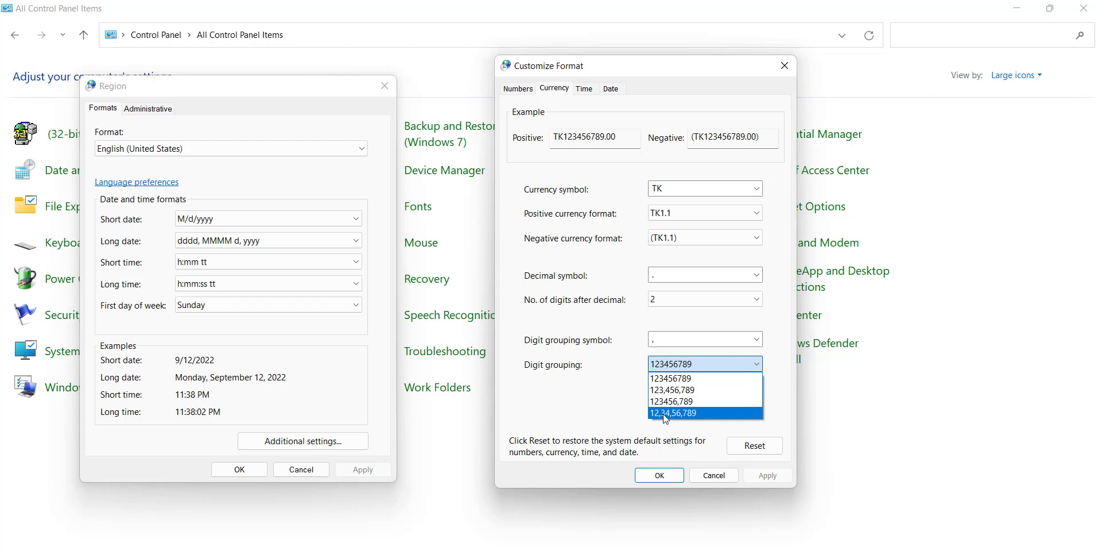
pyautogui.click(666, 414)
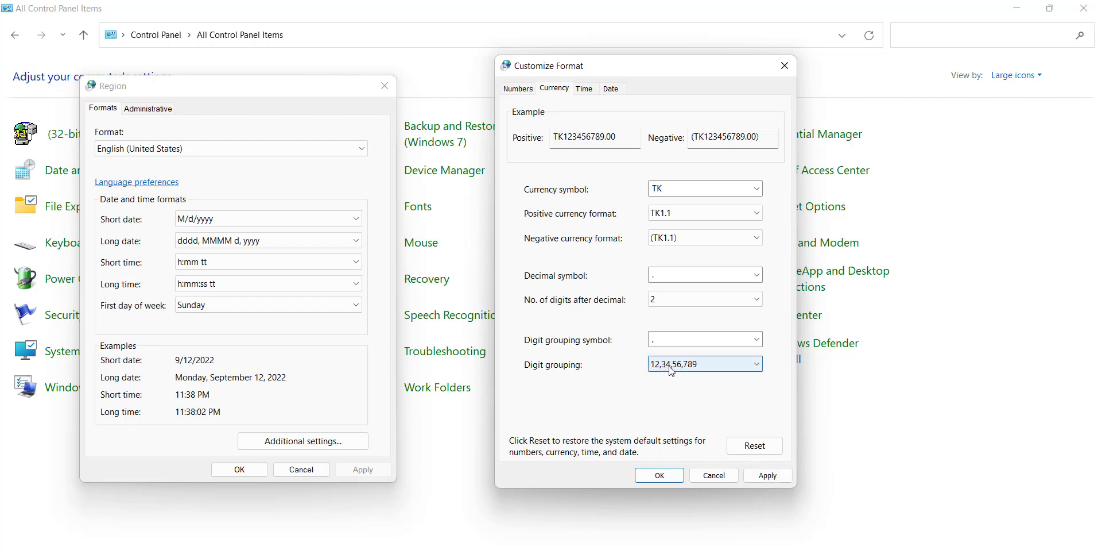
pyautogui.click(785, 478)
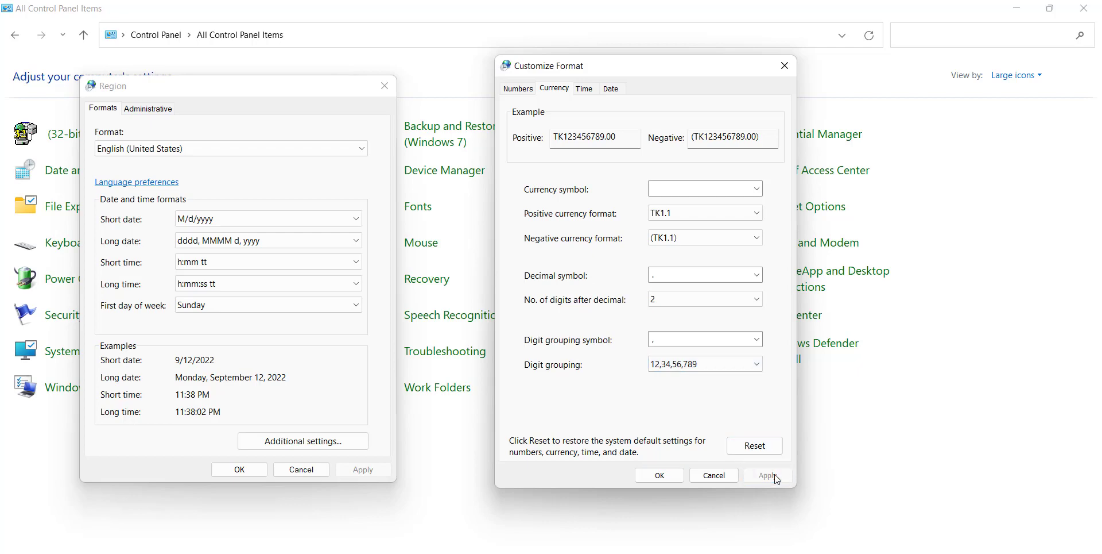
pyautogui.click(678, 476)
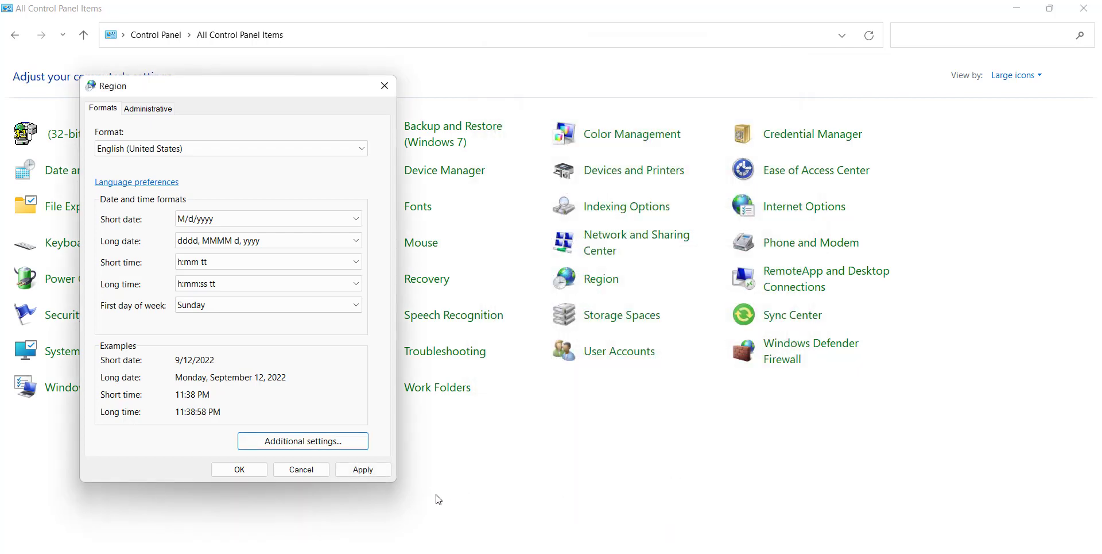
pyautogui.click(355, 471)
pyautogui.click(245, 470)
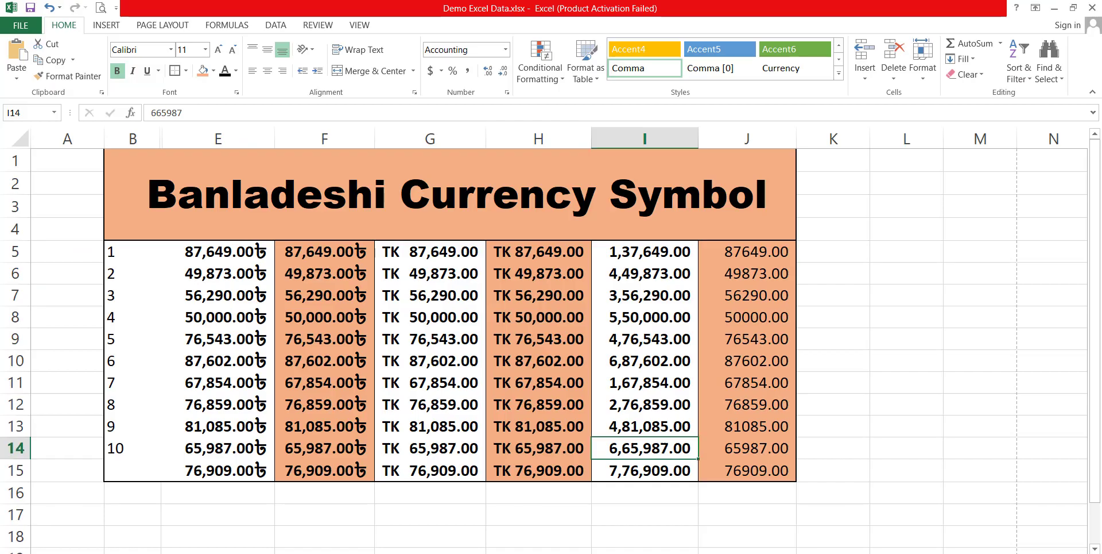
# Step: Switch back to the Excel workbook and apply the comma number style to the amounts in J5:J15
pyautogui.click(632, 409)
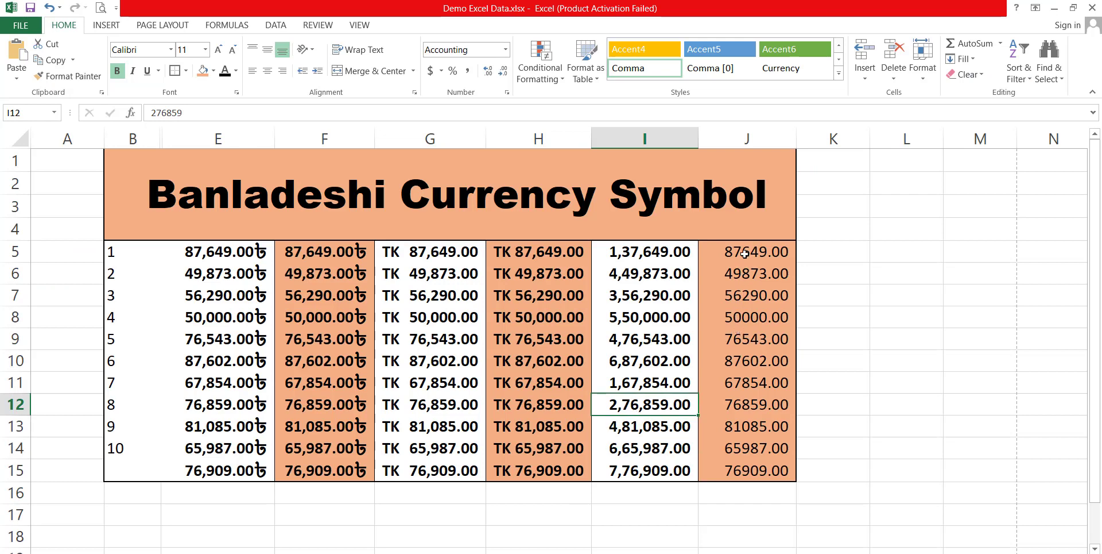
pyautogui.moveTo(745, 252); pyautogui.dragTo(750, 472)
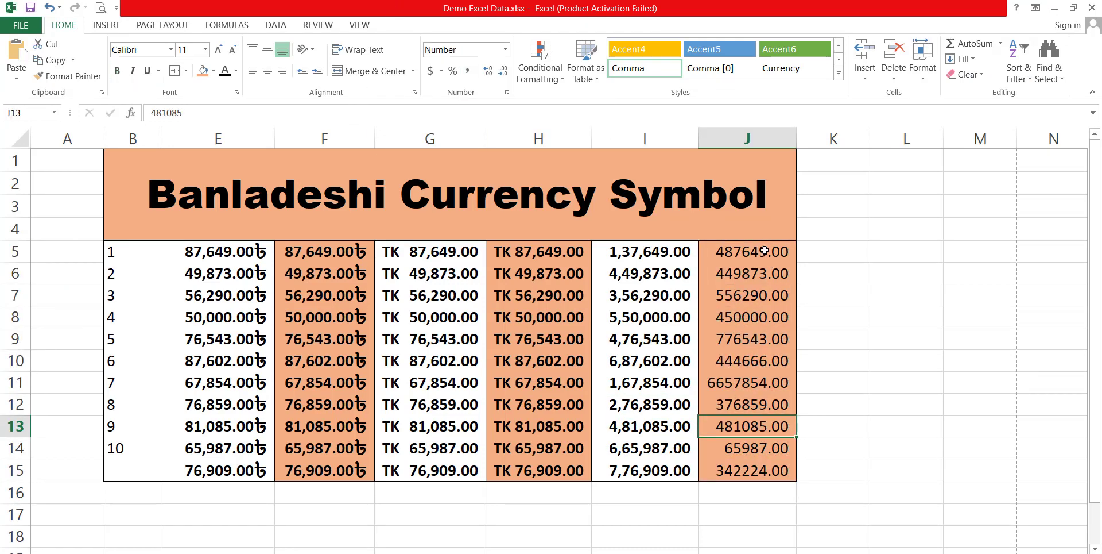
pyautogui.moveTo(767, 253); pyautogui.dragTo(766, 469)
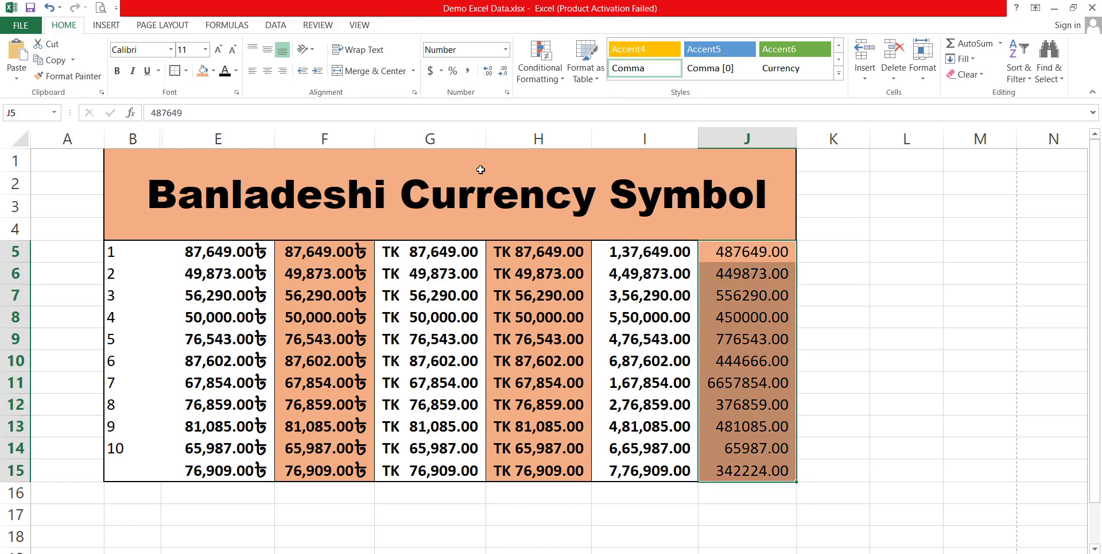
pyautogui.click(470, 73)
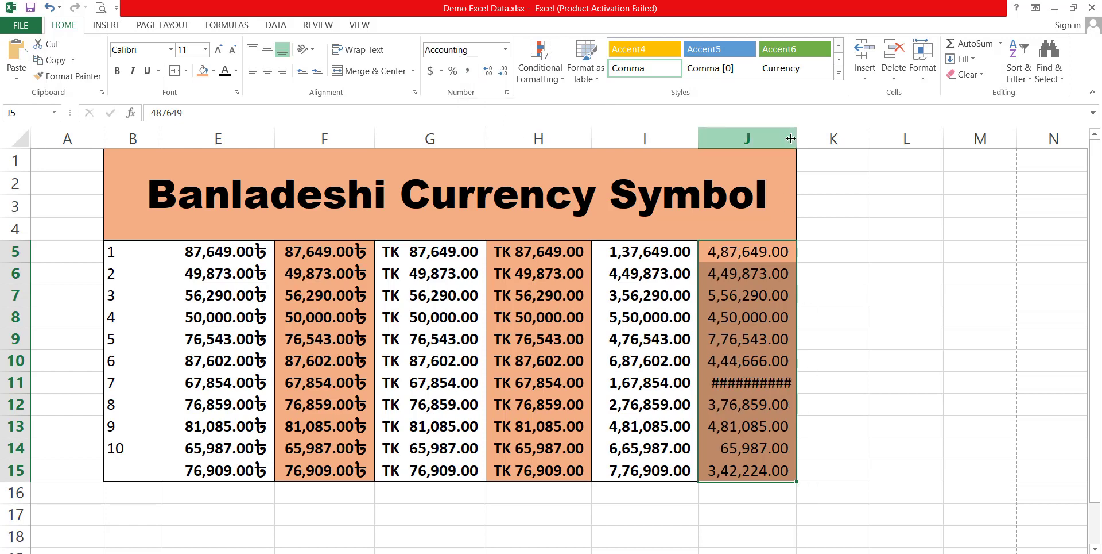
# Step: Widen column J slightly so that its longest amount fits, and check the digit grouping in J5 and J11
pyautogui.moveTo(797, 138); pyautogui.dragTo(814, 137)
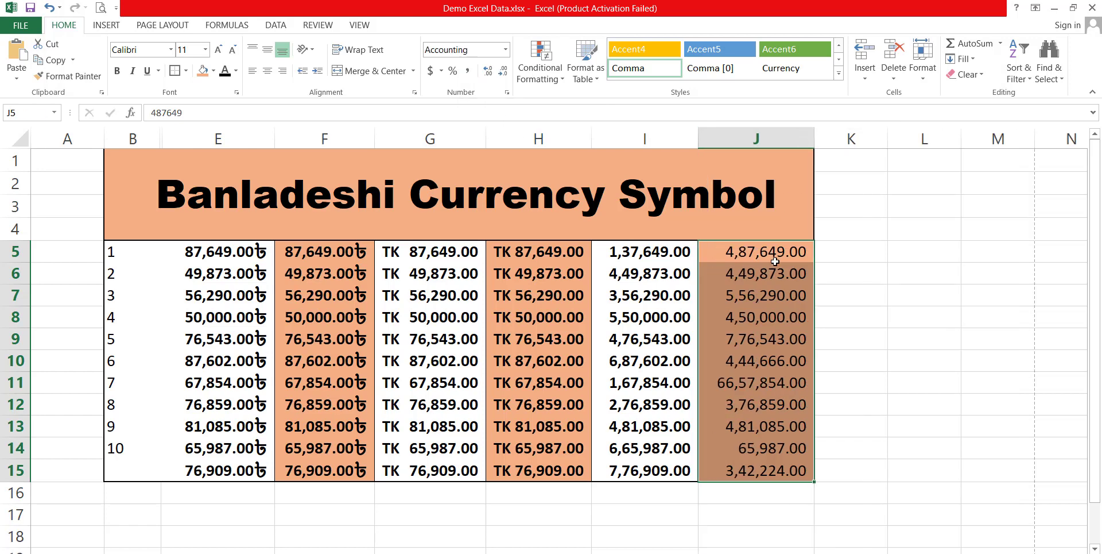
pyautogui.click(765, 254)
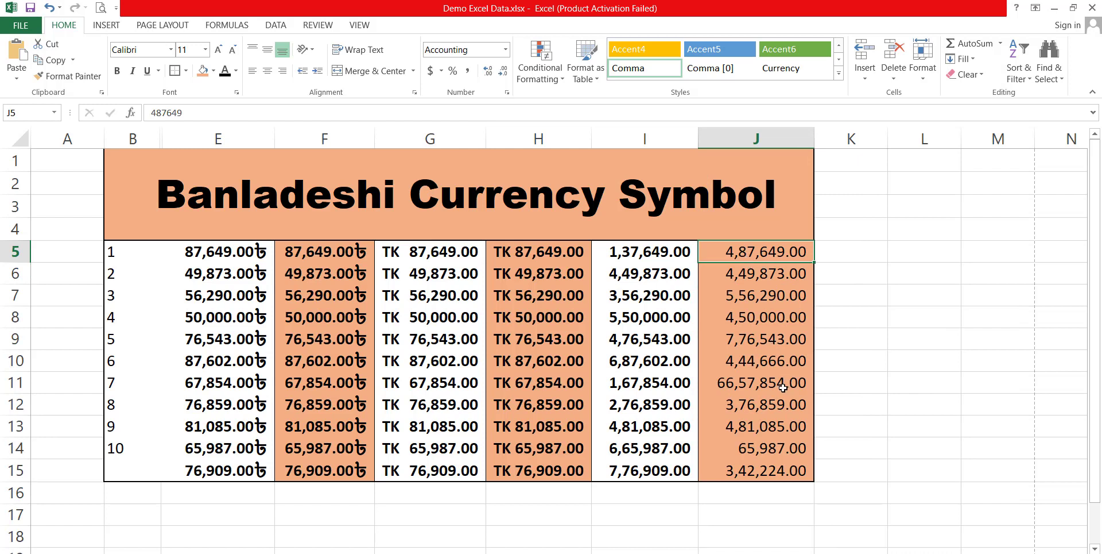
pyautogui.click(737, 385)
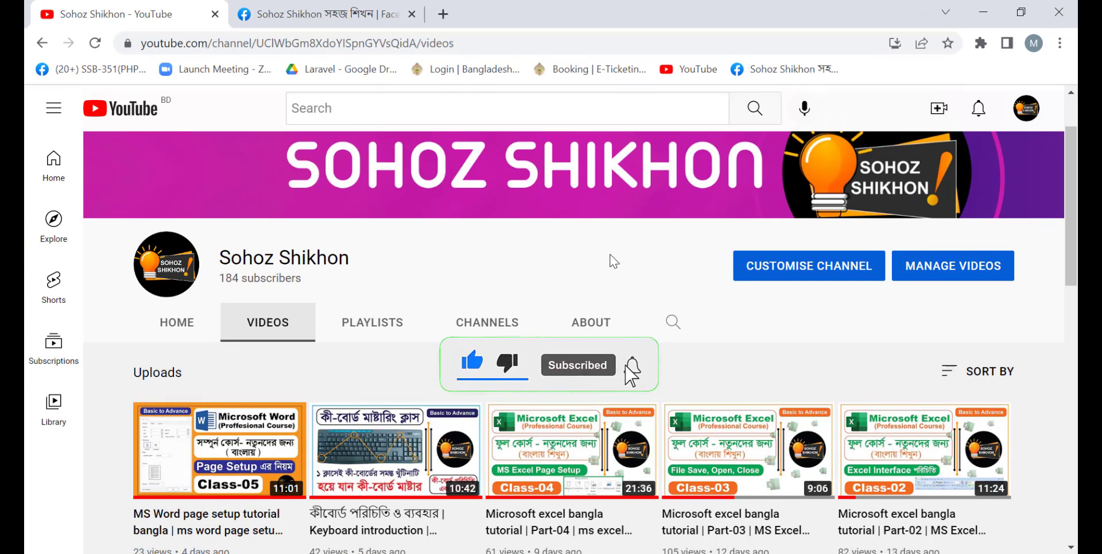
# Step: Switch to the browser and view the Sohoz Shikhon Facebook page
pyautogui.click(368, 11)
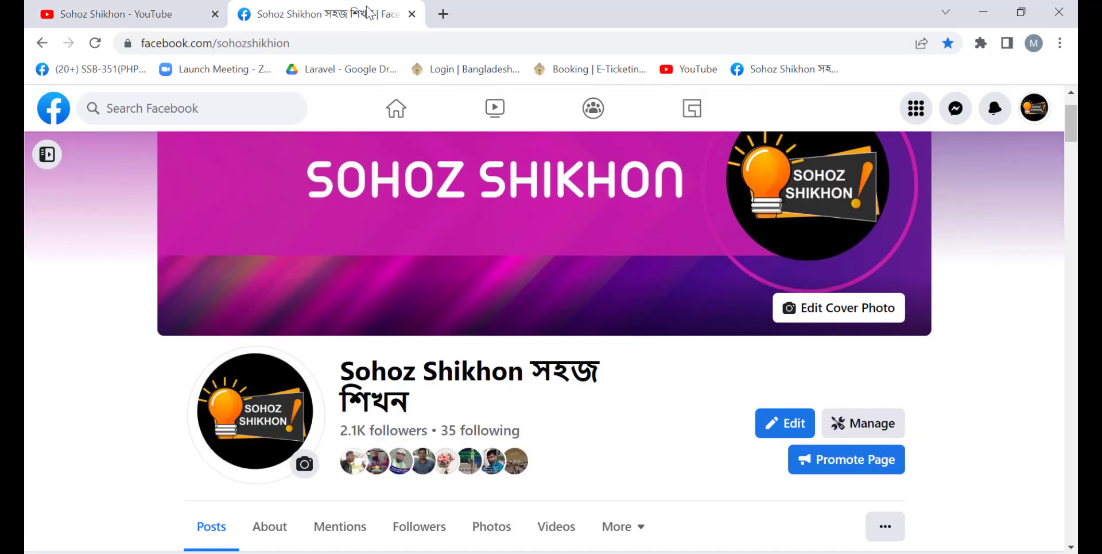